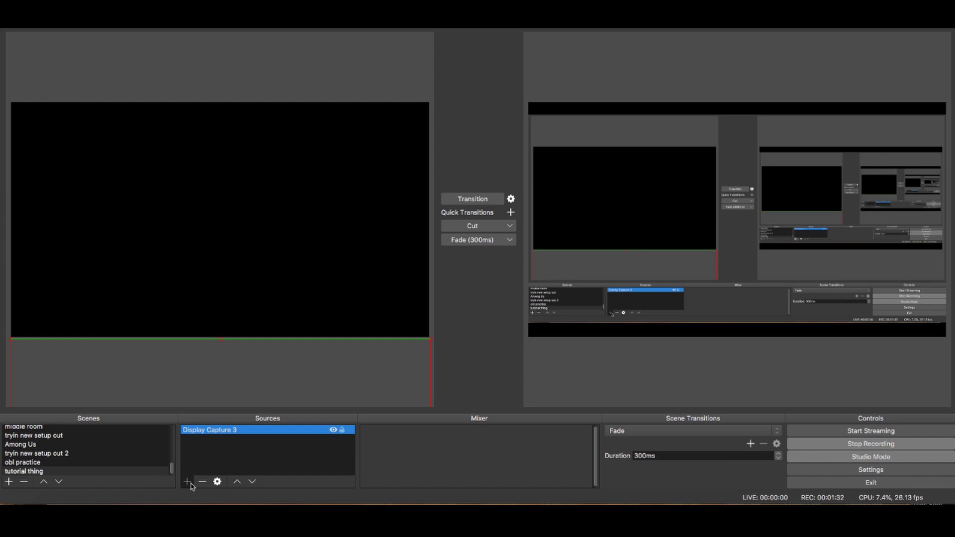
Step: Add a Display Capture source named 'timer' that captures the csTimer display
click(187, 483)
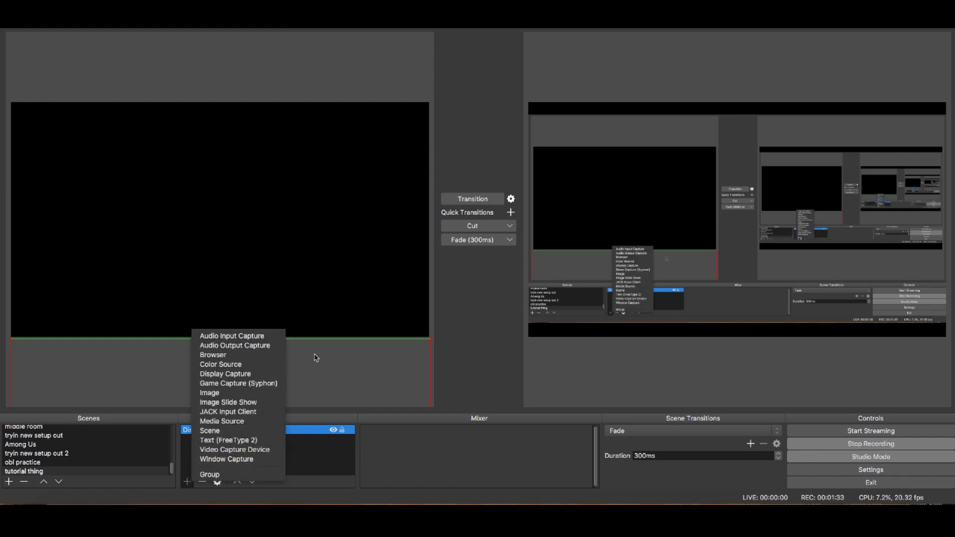
click(225, 374)
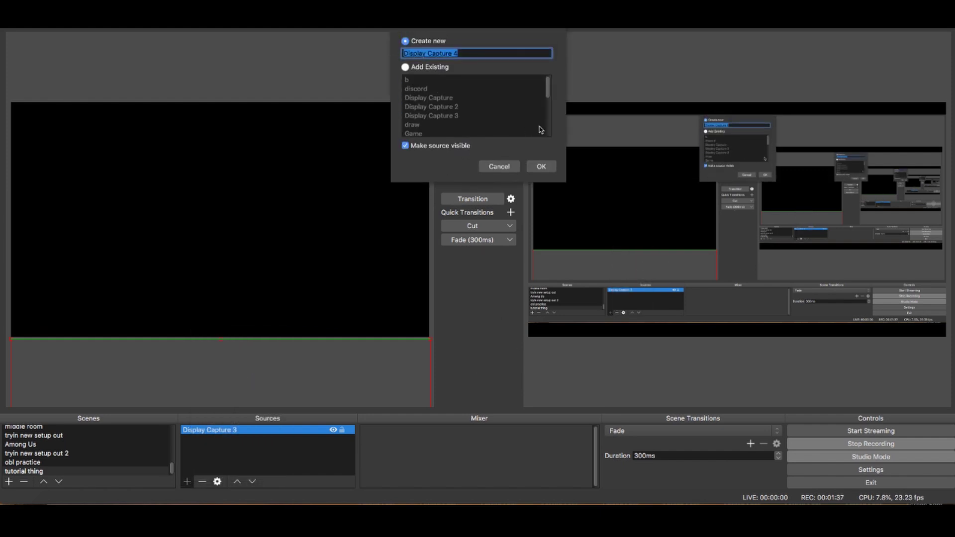
text(timer)
key(Return)
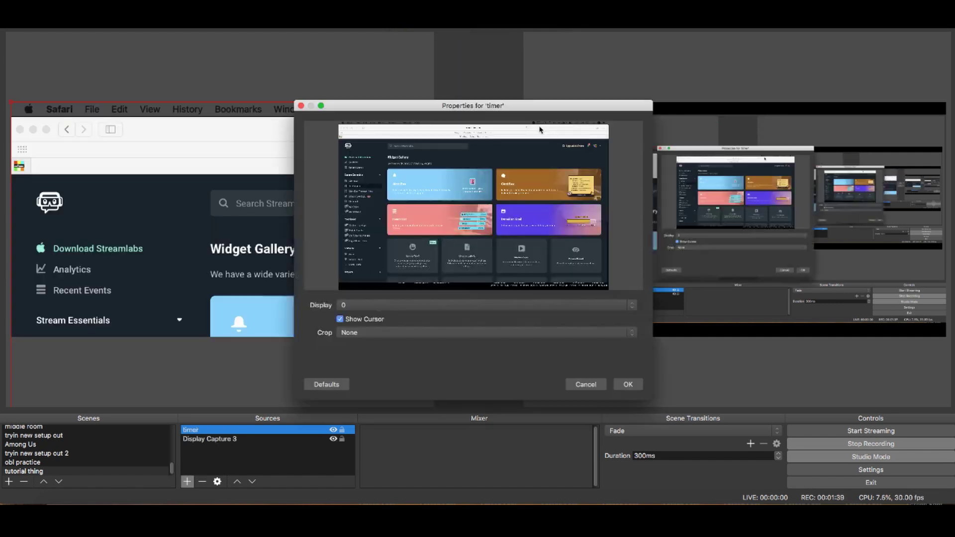
click(366, 306)
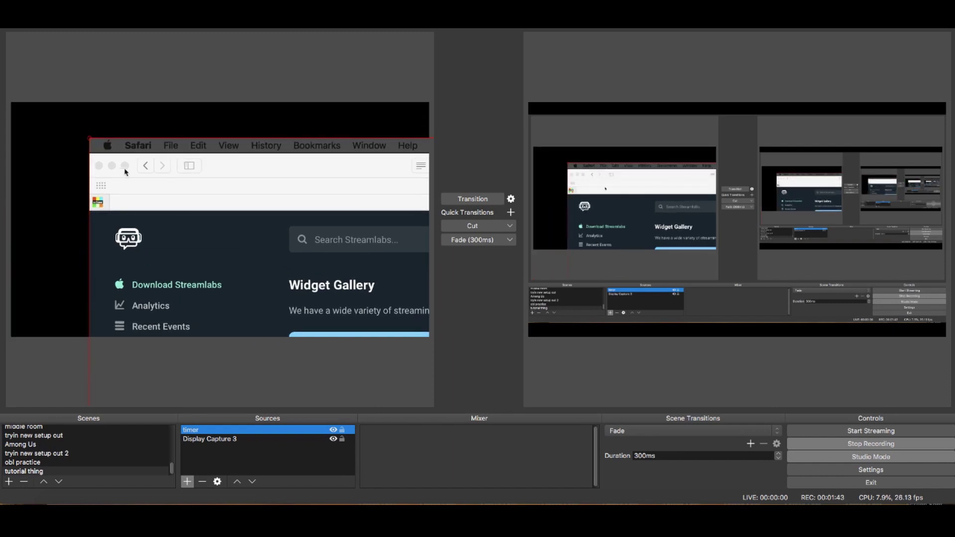
Step: Crop the timer capture's top bar and left strip, then shift it up-left
drag(89, 139, 73, 150)
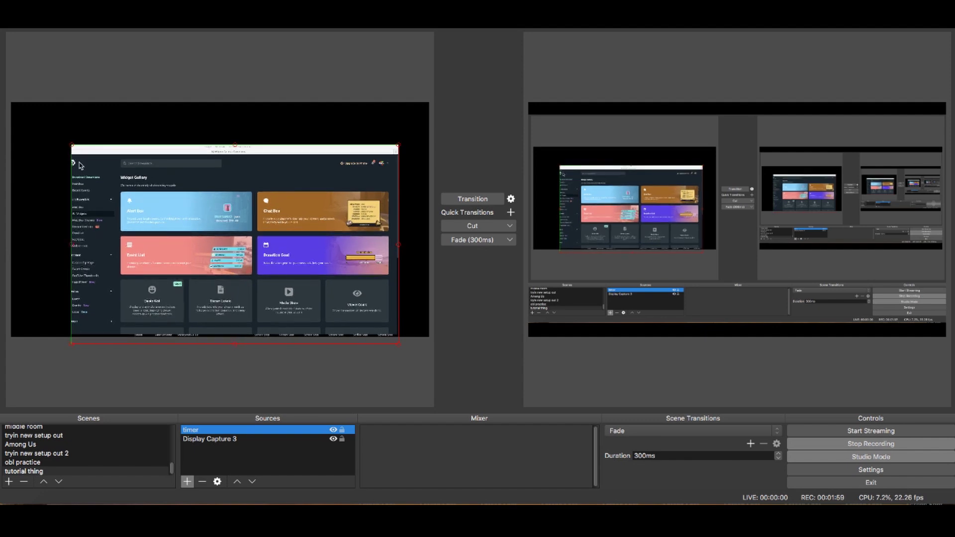
mouse_move(74, 148)
mouse_down()
mouse_move(52, 149)
mouse_move(92, 178)
mouse_move(58, 149)
mouse_up()
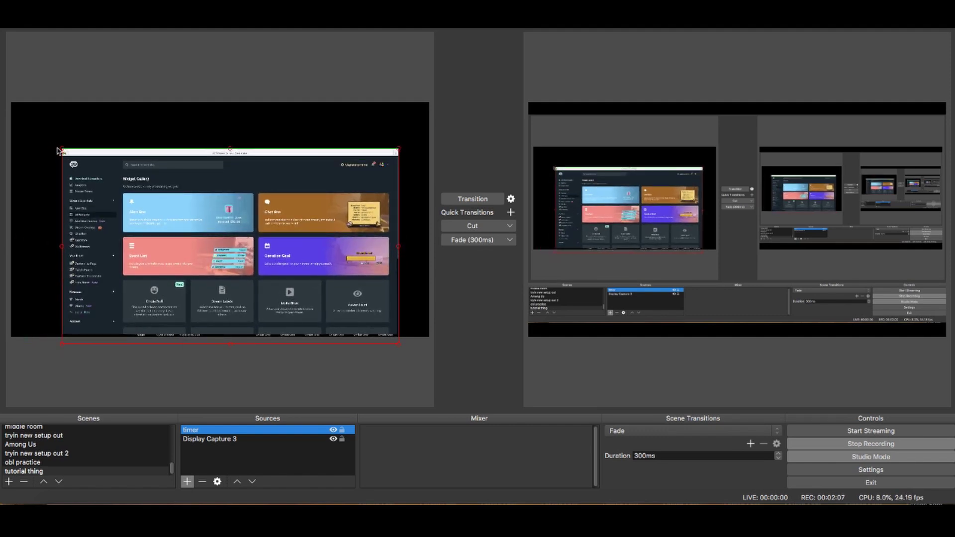
drag(212, 250, 172, 204)
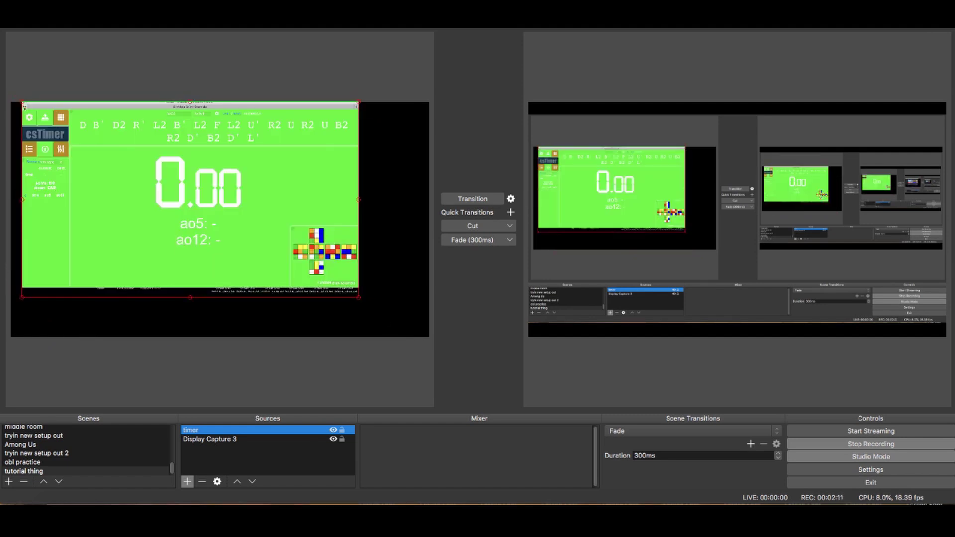
Step: Trim the timer's dark bottom strip, shrink it to the 0.00 digits, and place it bottom-left
mouse_move(280, 216)
mouse_down()
mouse_move(292, 236)
mouse_move(277, 218)
mouse_up()
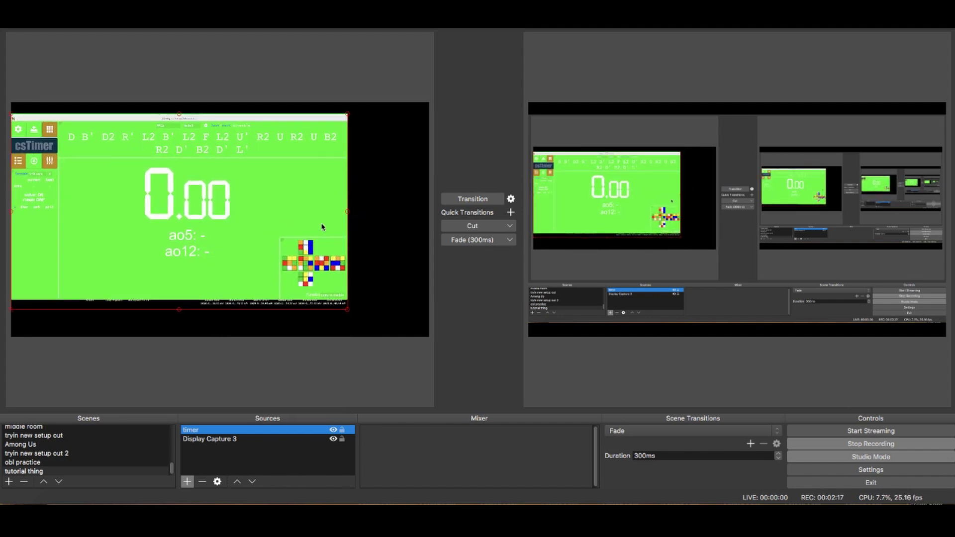
drag(249, 235, 253, 223)
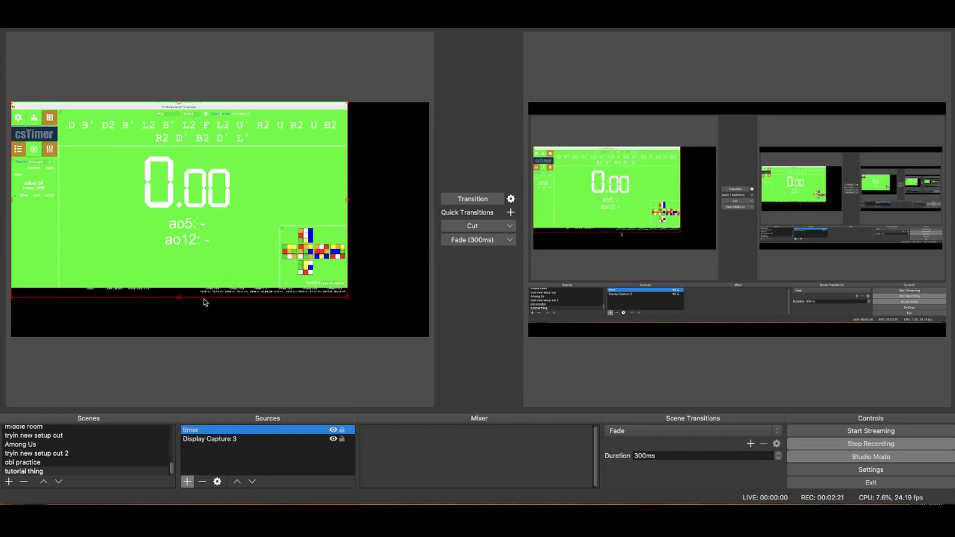
drag(180, 301, 181, 290)
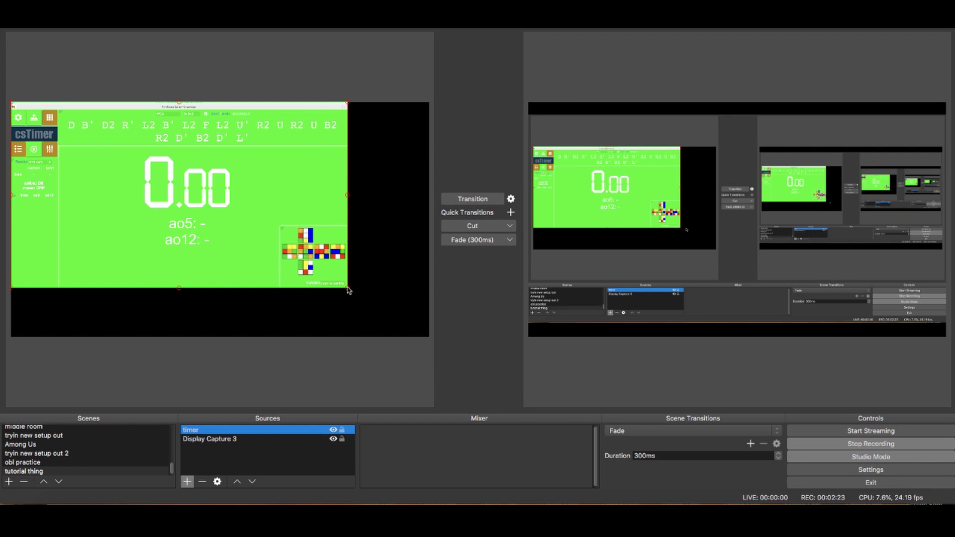
drag(349, 292, 241, 220)
drag(34, 108, 223, 207)
drag(315, 258, 98, 324)
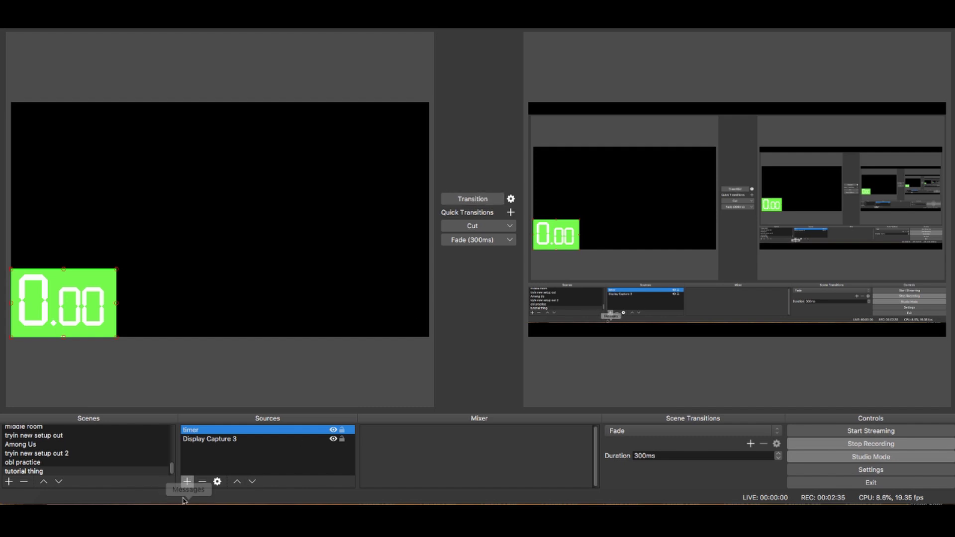
Step: Create a Video Capture Device named 'cube cam' using NexiGo HD Webcam #2 at 1280x720
click(187, 481)
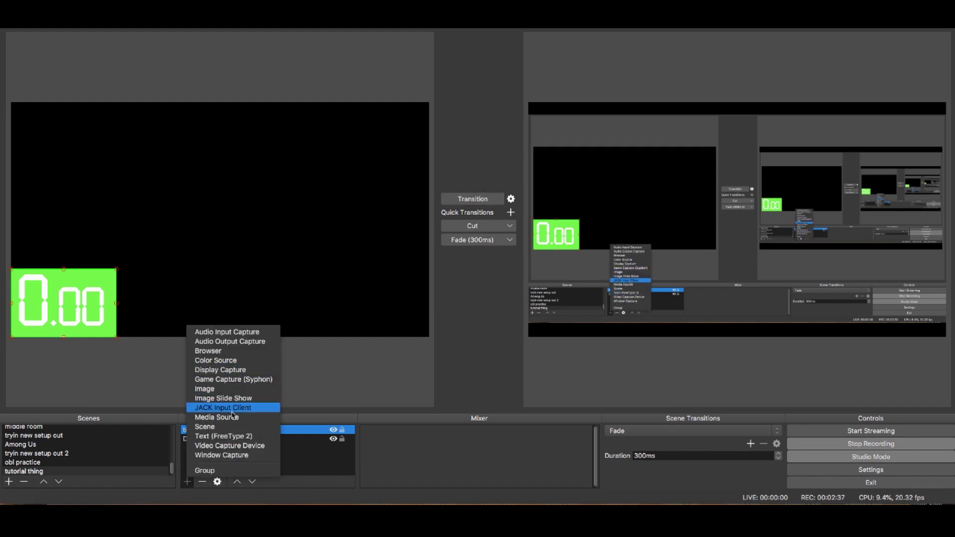
click(239, 445)
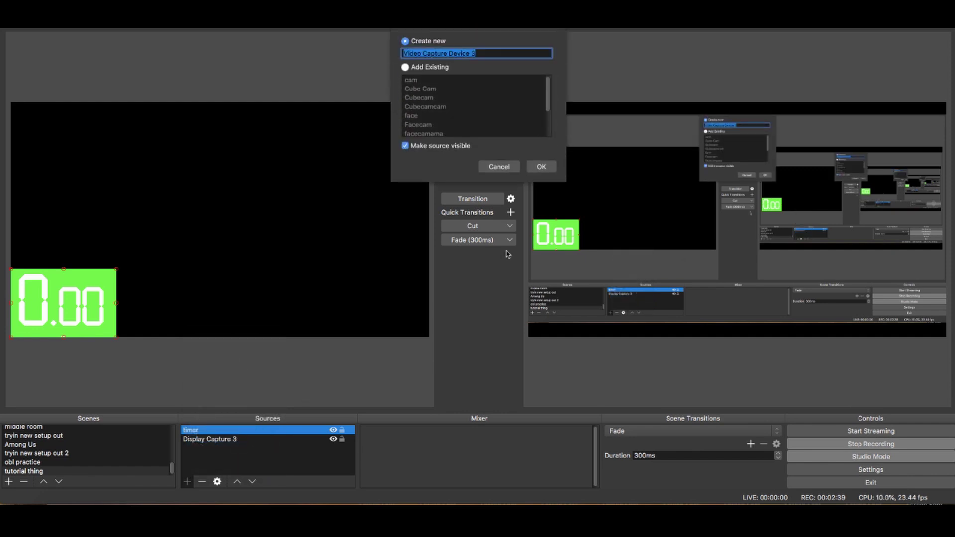
text(cube cam)
key(Return)
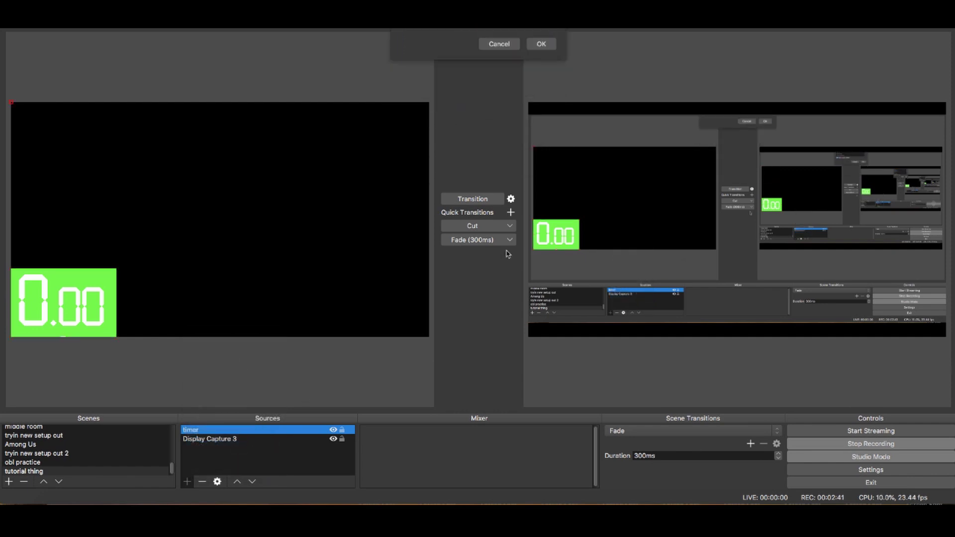
click(426, 309)
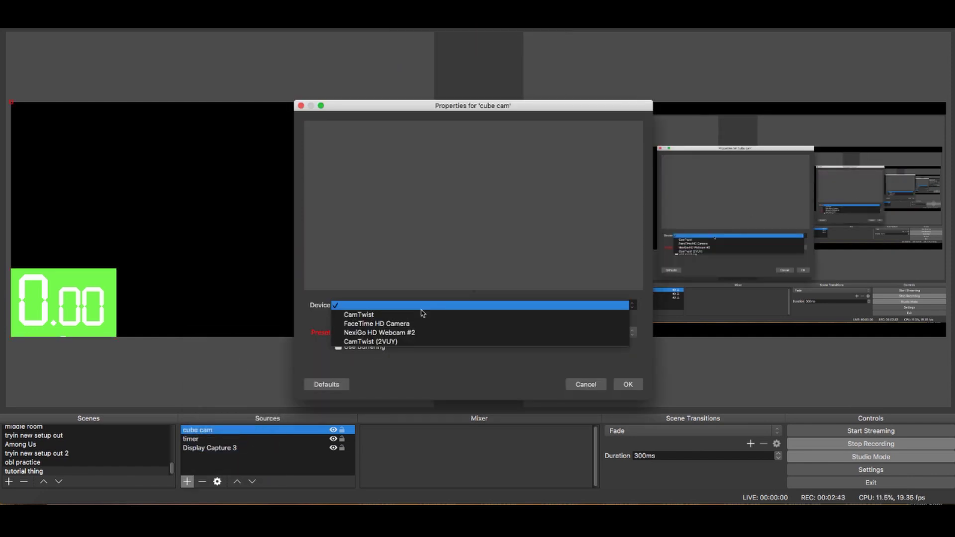
click(415, 334)
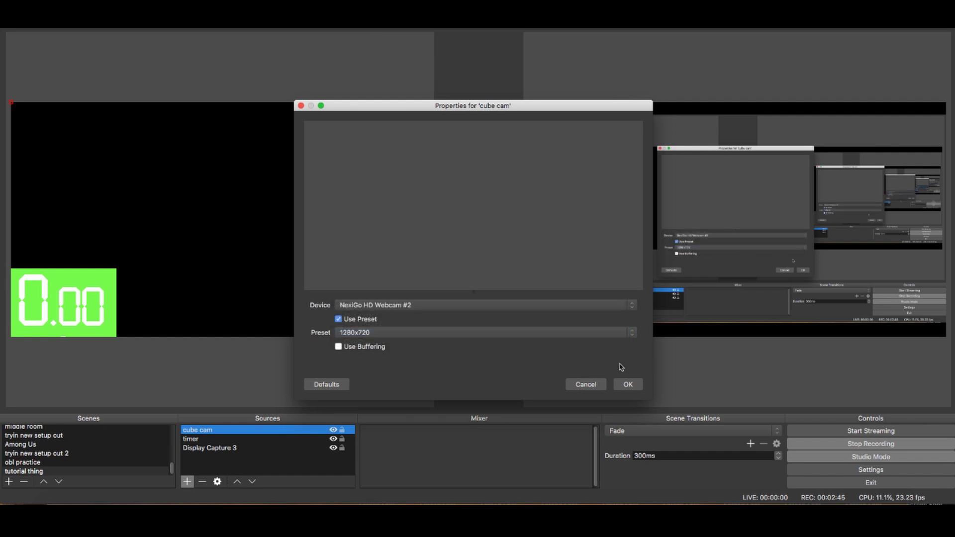
click(627, 385)
Step: Layer cube cam beneath the timer and resize it to fill the whole canvas
drag(11, 102, 73, 111)
drag(205, 206, 205, 232)
drag(215, 432, 216, 448)
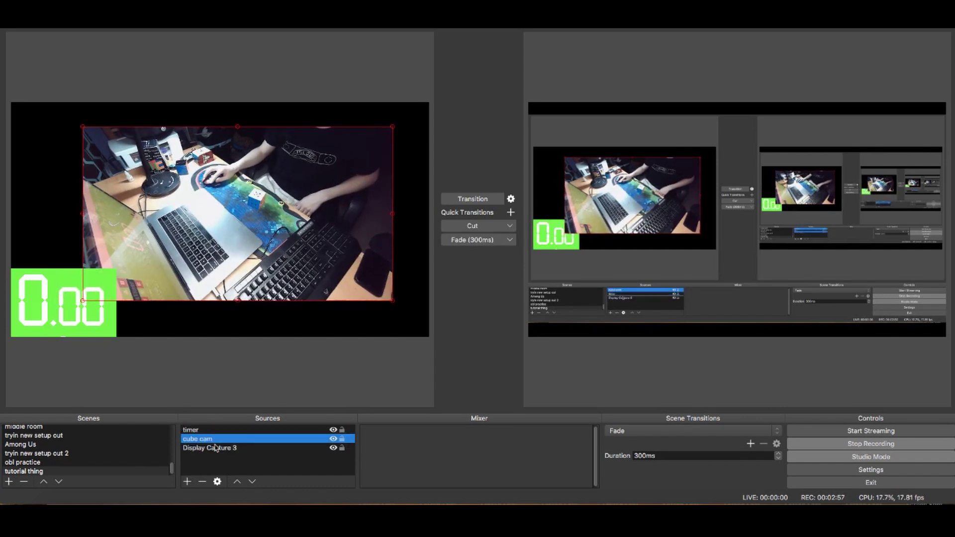
drag(200, 214, 121, 181)
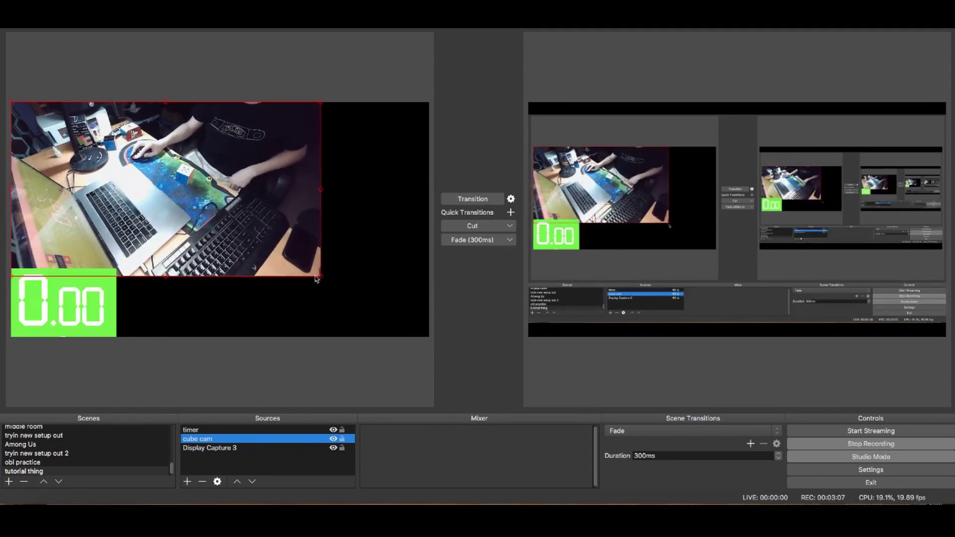
drag(321, 276, 431, 335)
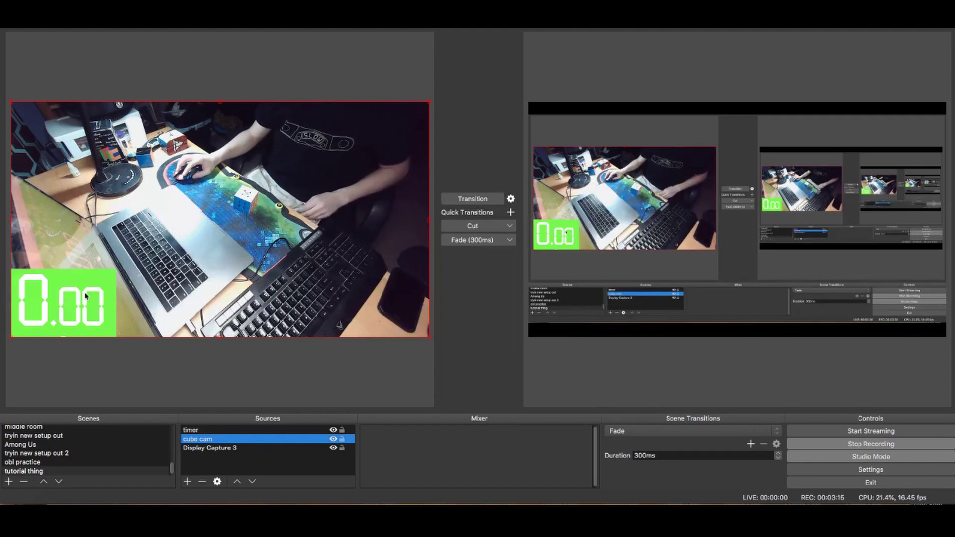
drag(63, 300, 59, 301)
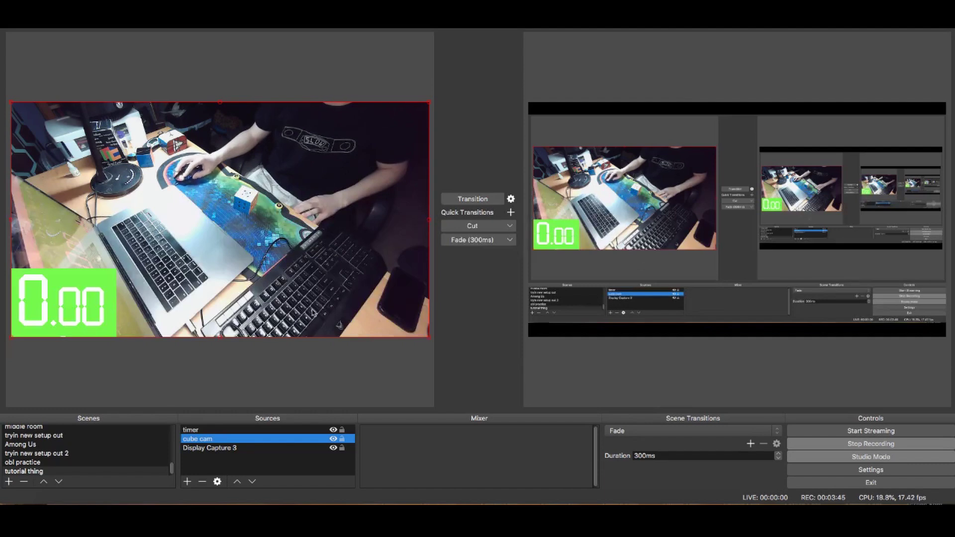
Step: Create a Video Capture Device named 'facecam' using the FaceTime HD Camera at 1280x720
click(188, 486)
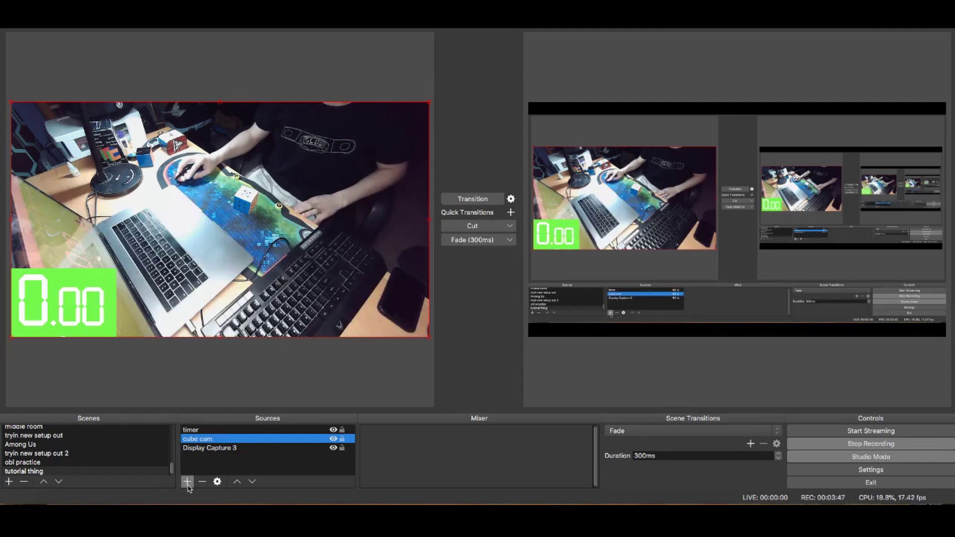
click(187, 483)
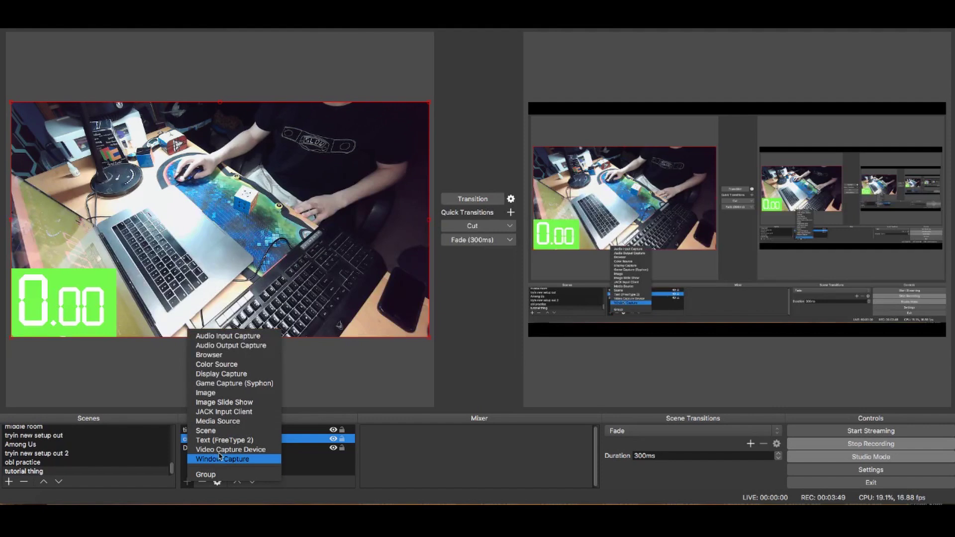
click(245, 451)
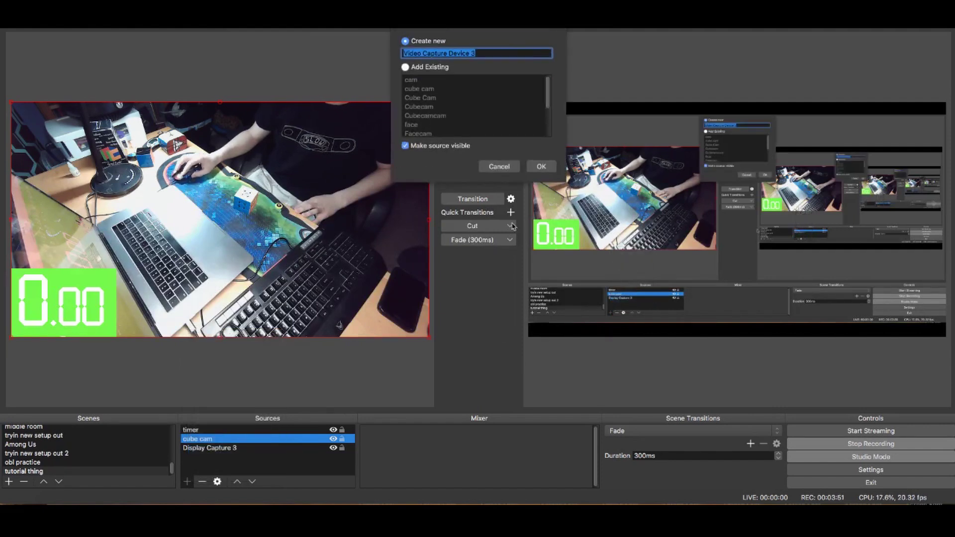
text(f)
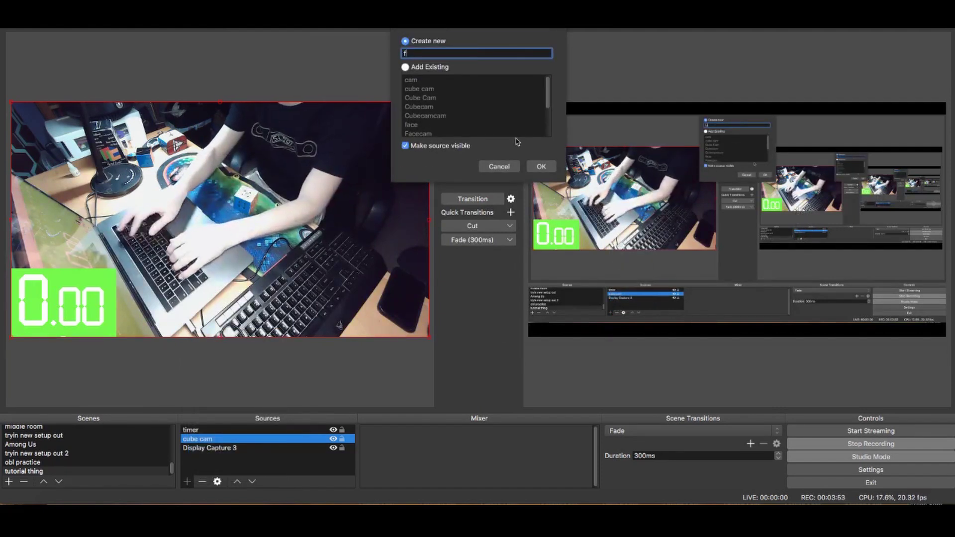
text(acecam)
key(Return)
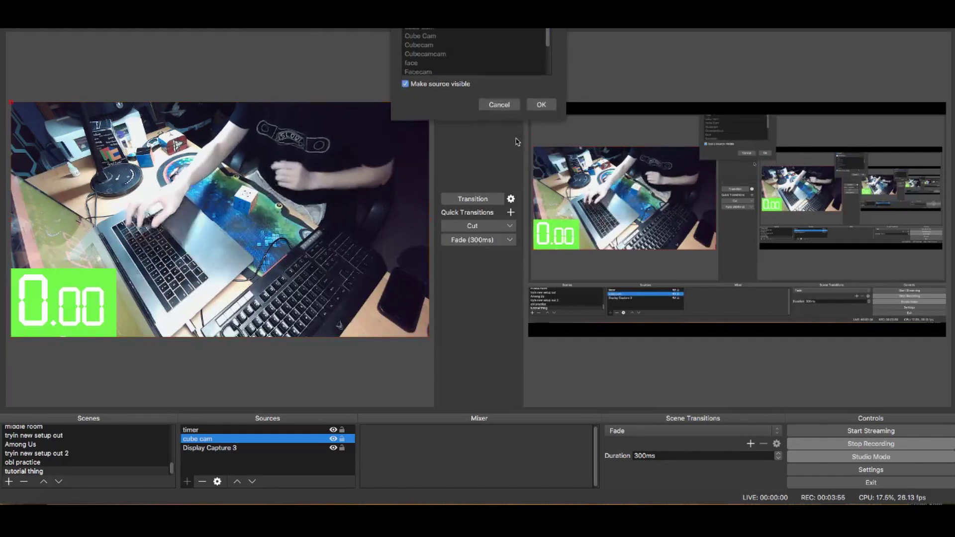
click(396, 305)
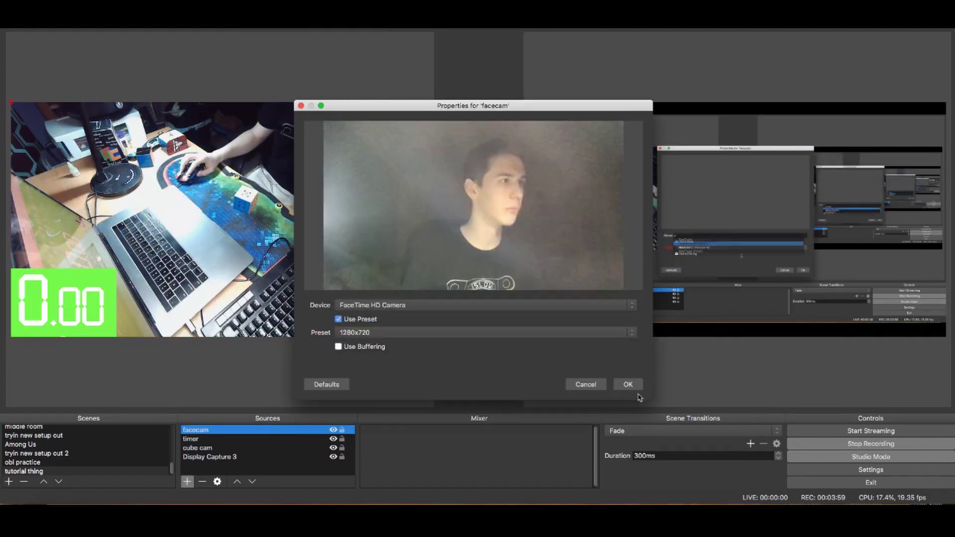
click(400, 324)
click(628, 385)
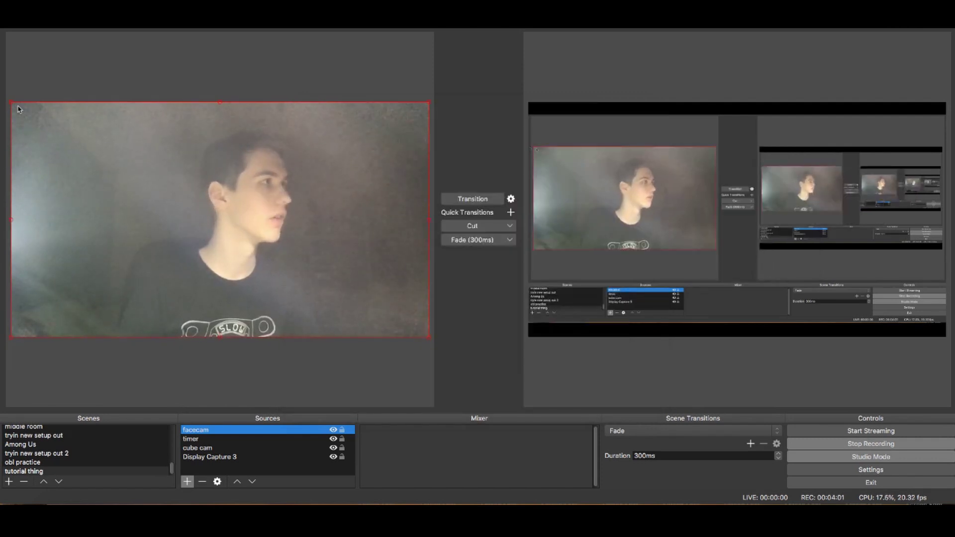
Step: Crop the facecam's left side, shrink it to a small box, and move it top-left
drag(15, 104, 198, 208)
click(198, 208)
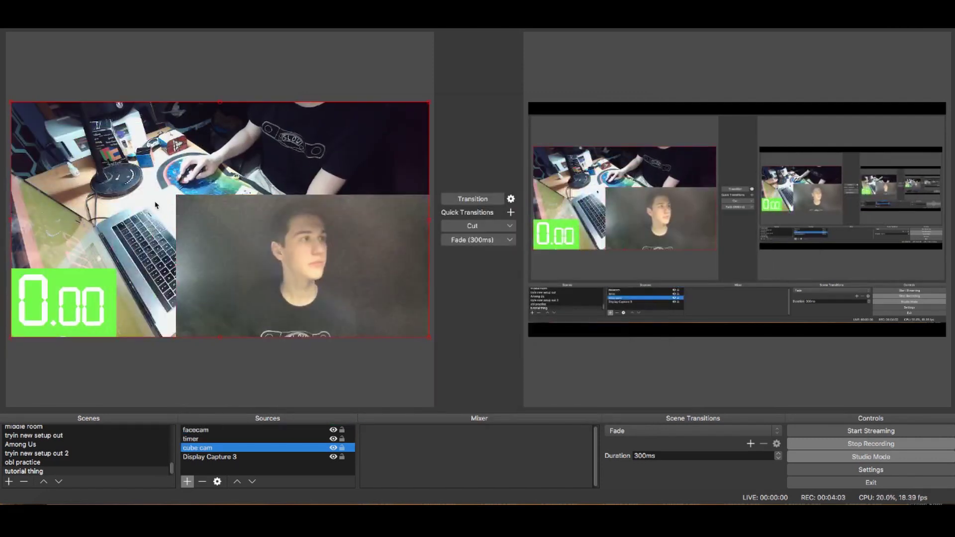
click(179, 198)
drag(179, 198, 256, 198)
drag(431, 341, 359, 312)
drag(319, 281, 73, 172)
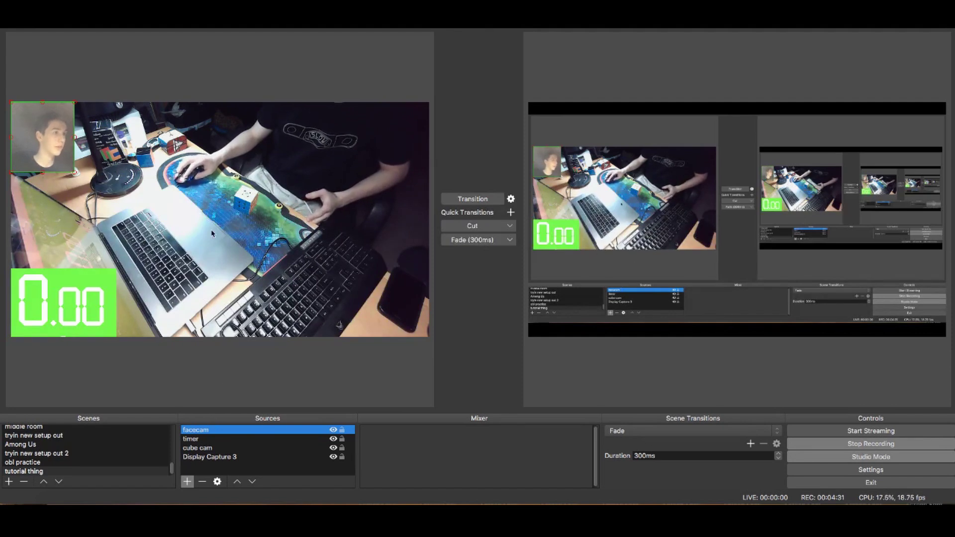
Step: Create a Browser source named 'alert box' and open its Properties
click(186, 483)
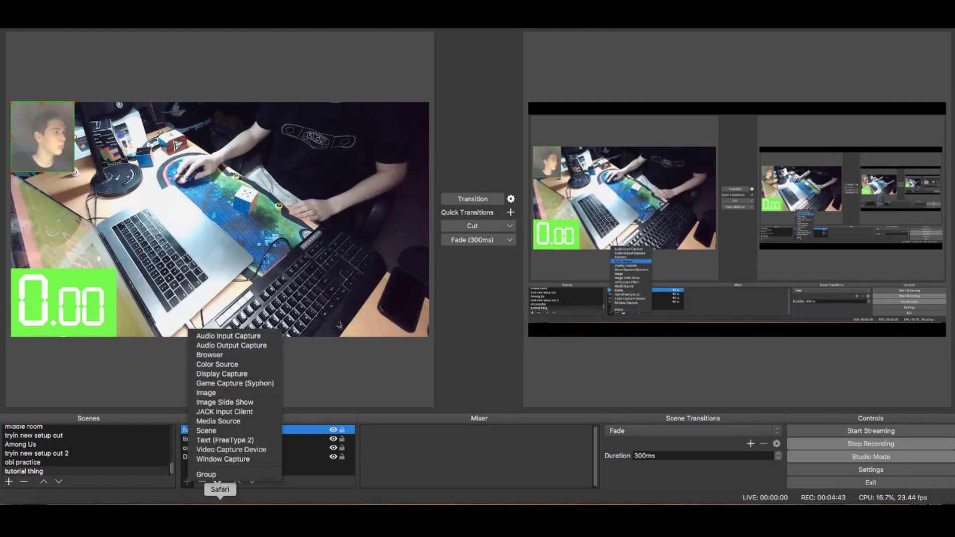
click(223, 357)
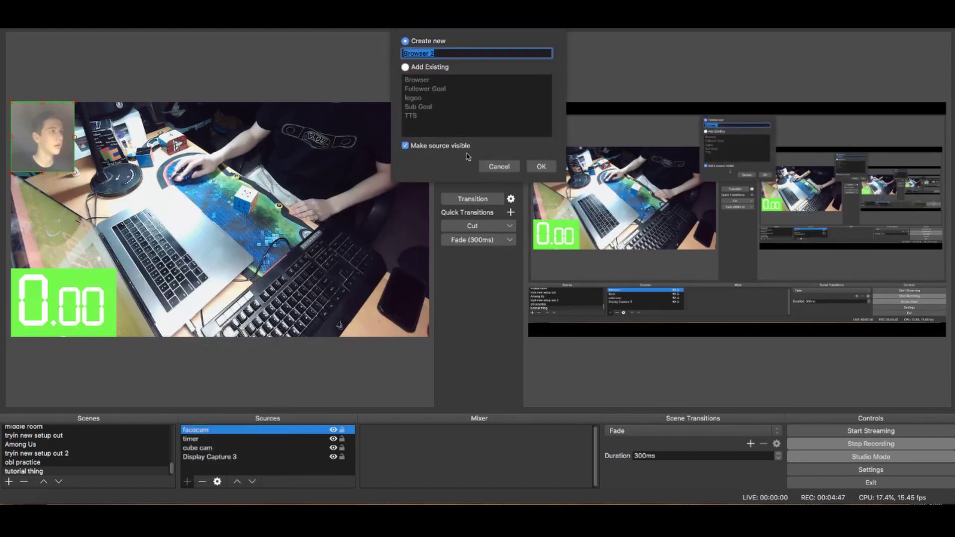
text(alert box)
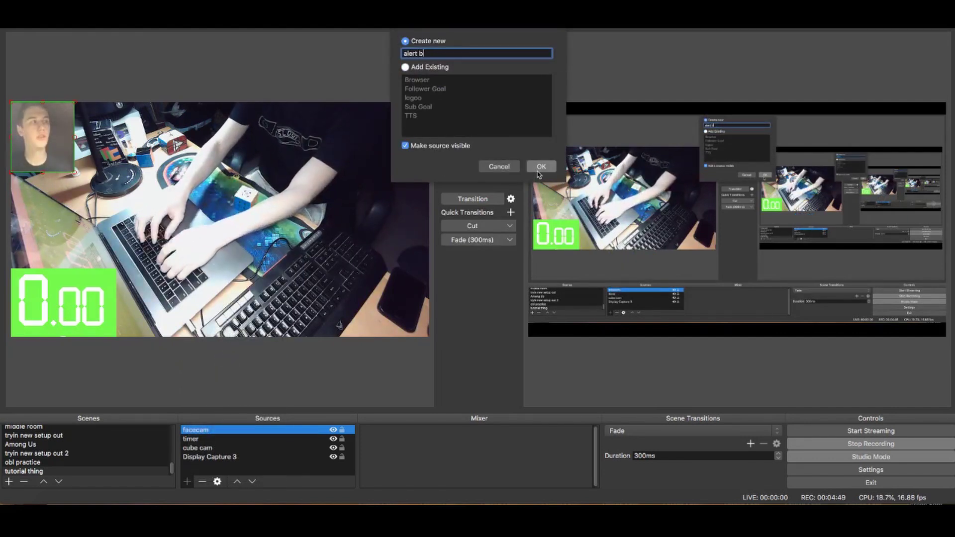
click(539, 168)
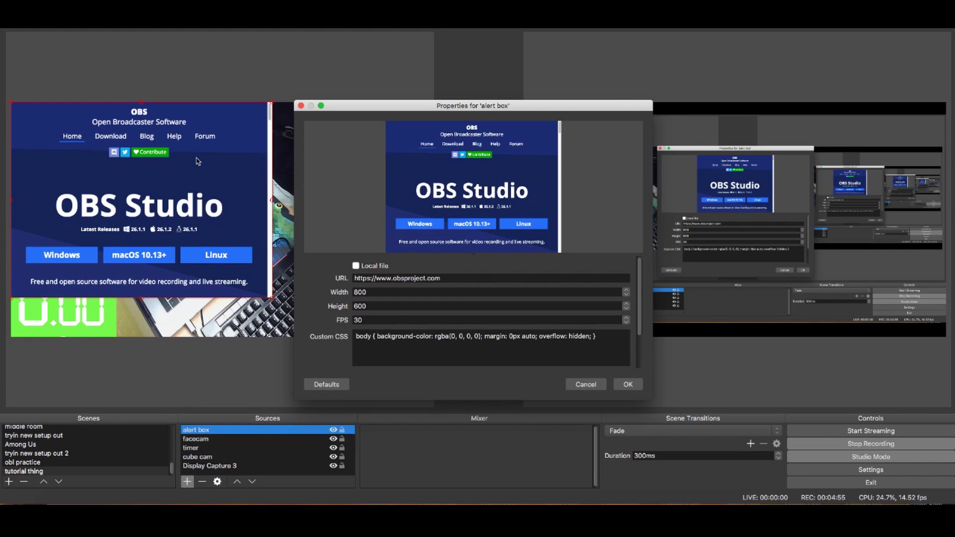
Step: Move the alert box down-right, empty its URL in Properties, and switch to the web browser
drag(197, 162, 278, 193)
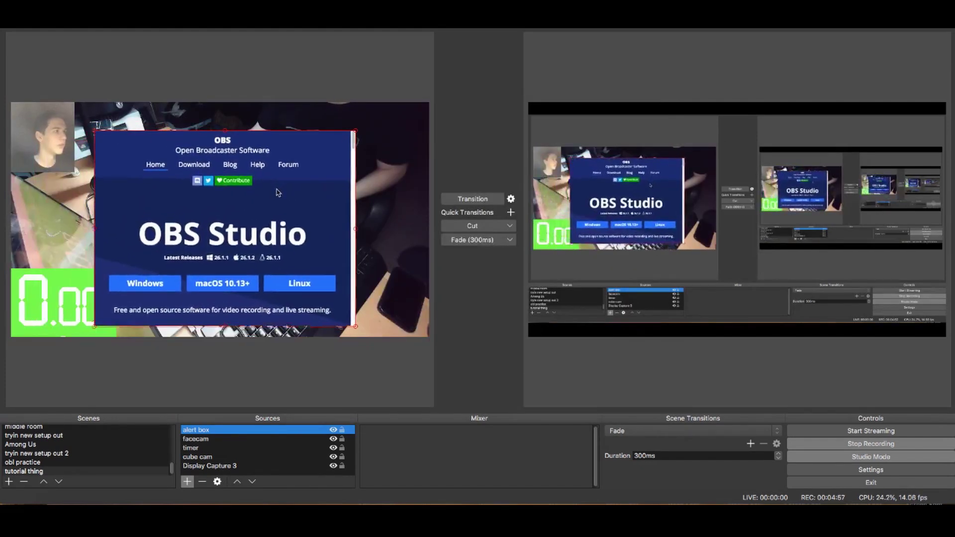
right_click(220, 430)
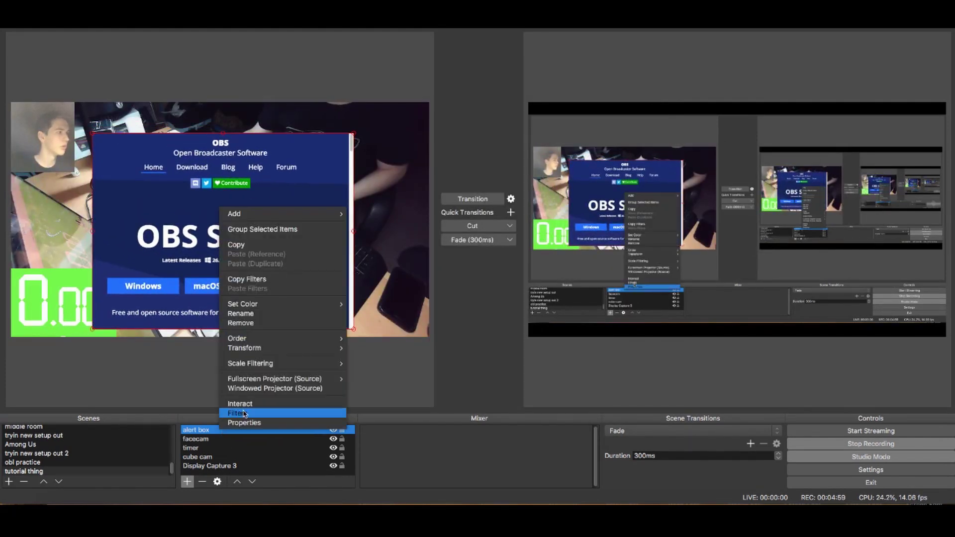
click(199, 432)
double_click(212, 430)
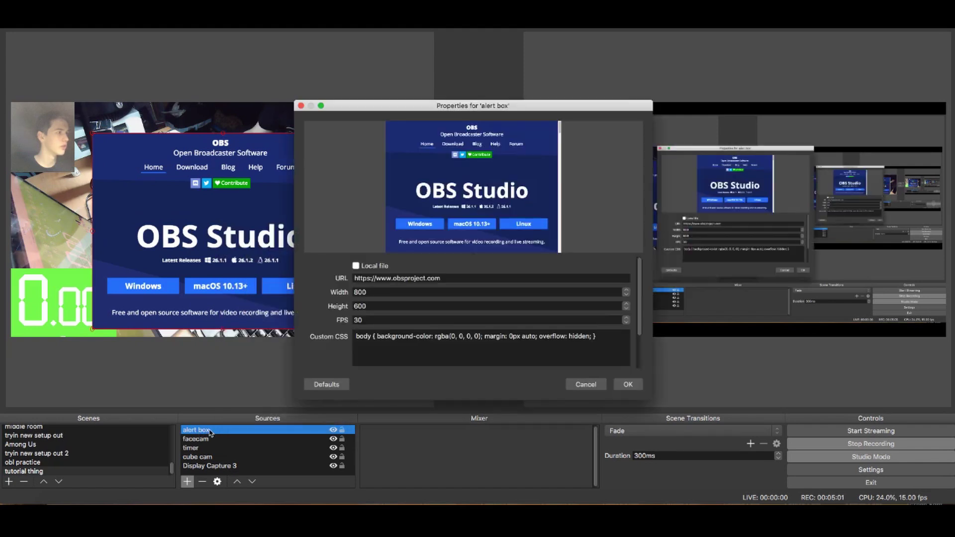
triple_click(456, 278)
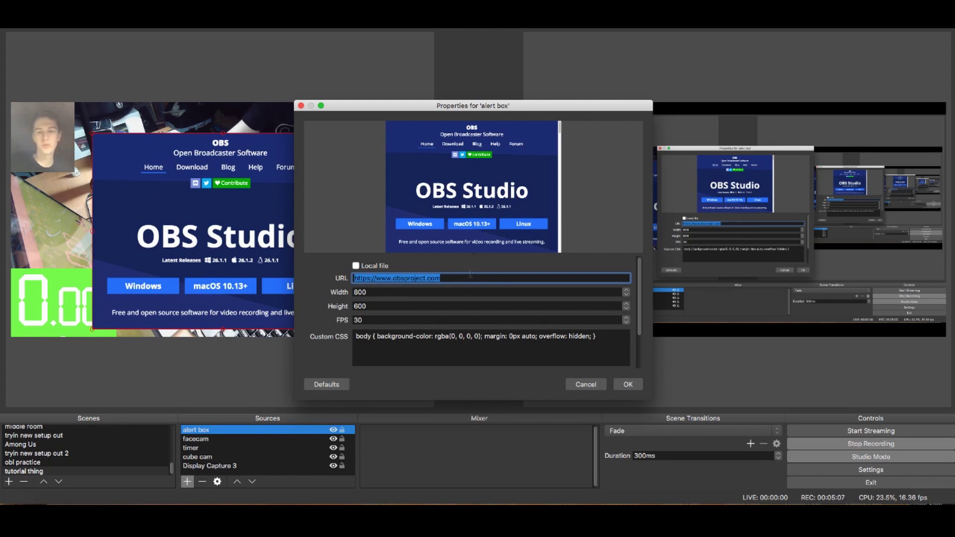
key(BackSpace)
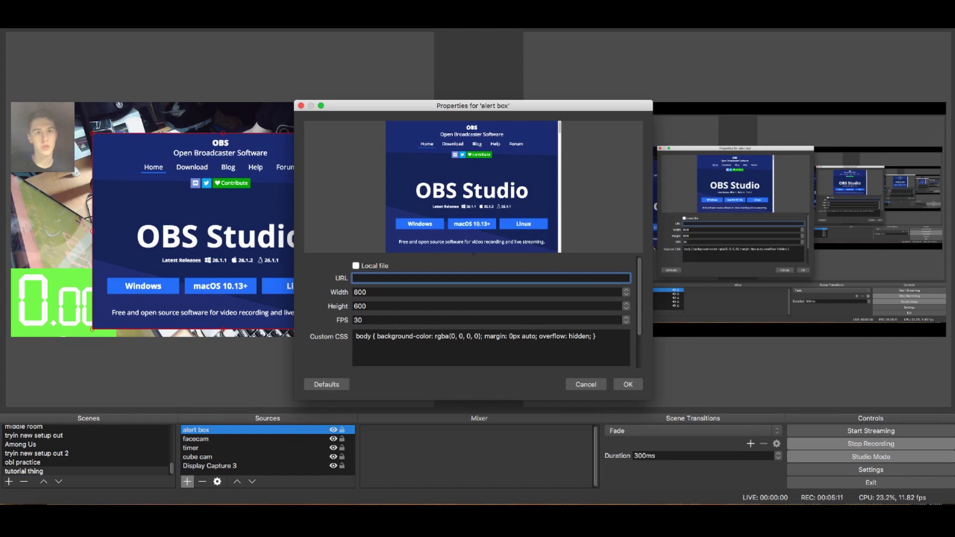
key(super+Tab)
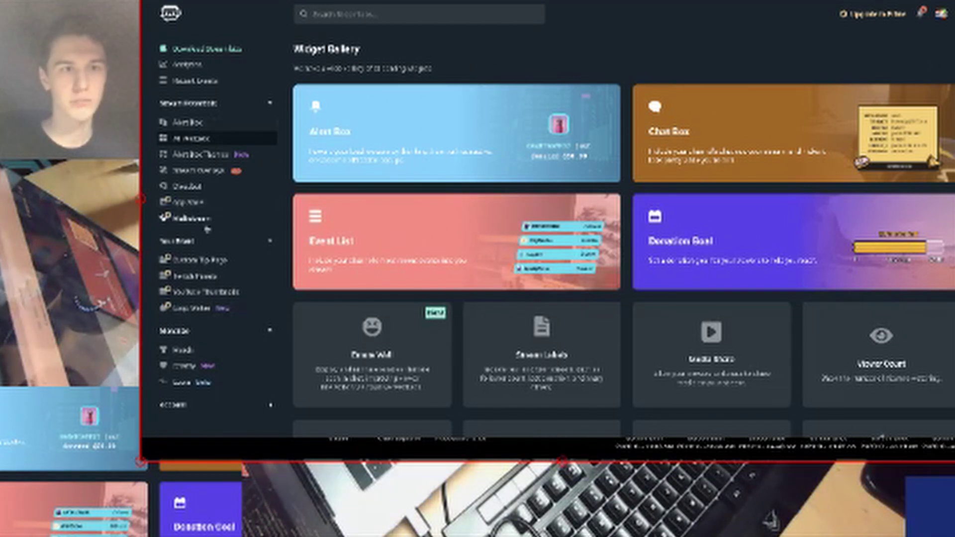
Step: Find the Widget URL on the Streamlabs Alert Box page, then reselect alert box in OBS
click(210, 122)
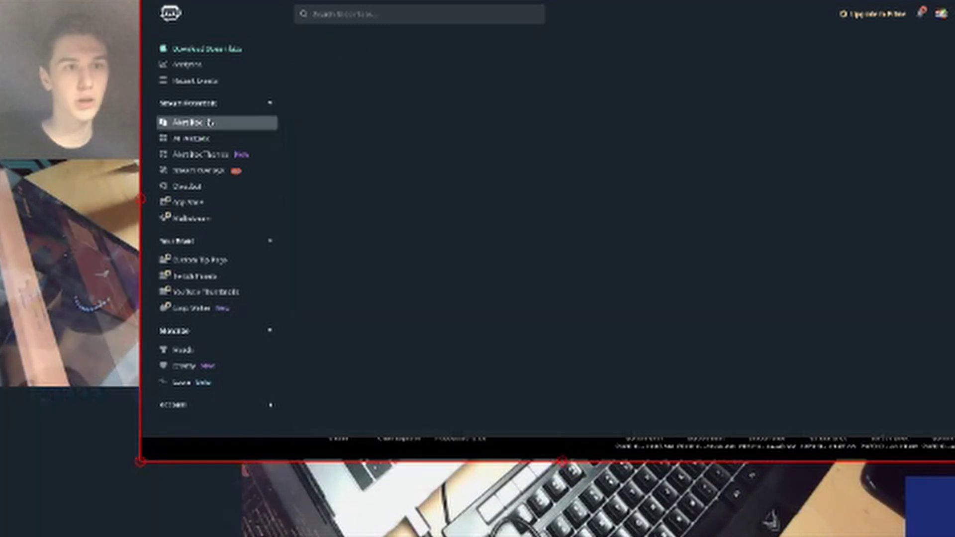
scroll(571, 243, down, 1)
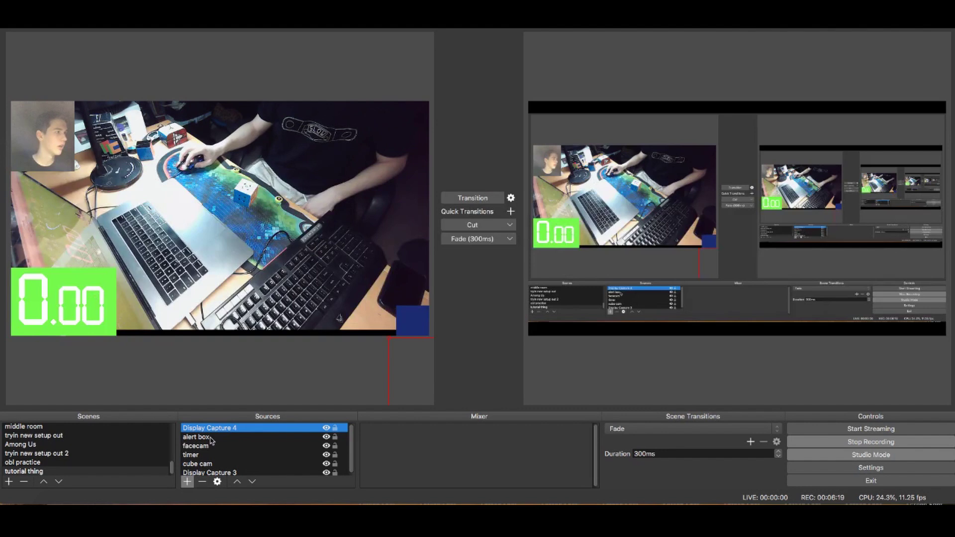
click(204, 437)
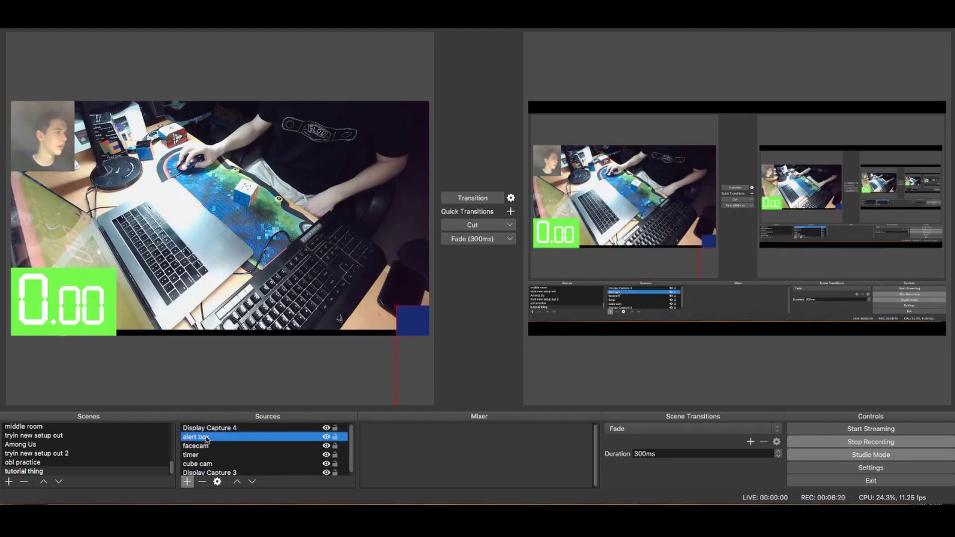
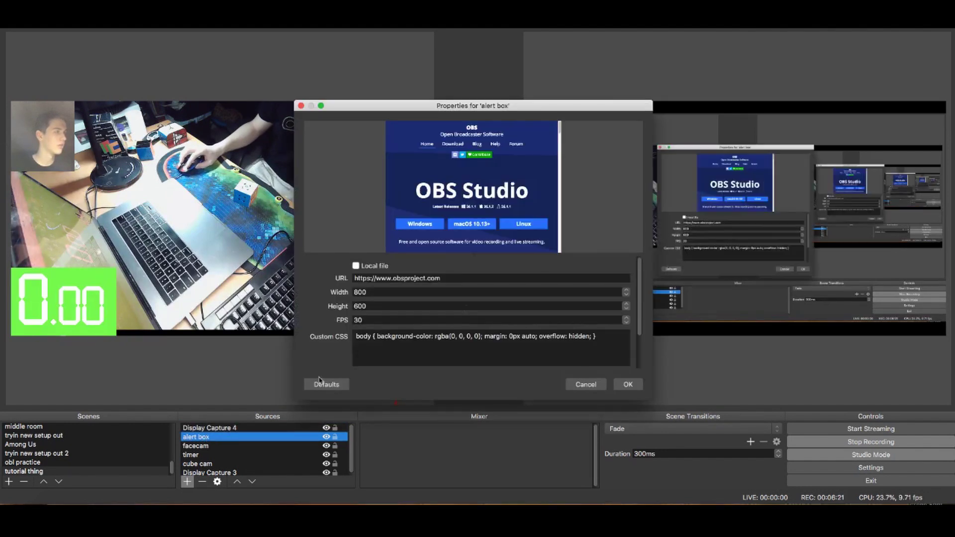
Step: Replace the alert box's placeholder URL with the Streamlabs alert widget link and confirm
drag(465, 278, 354, 278)
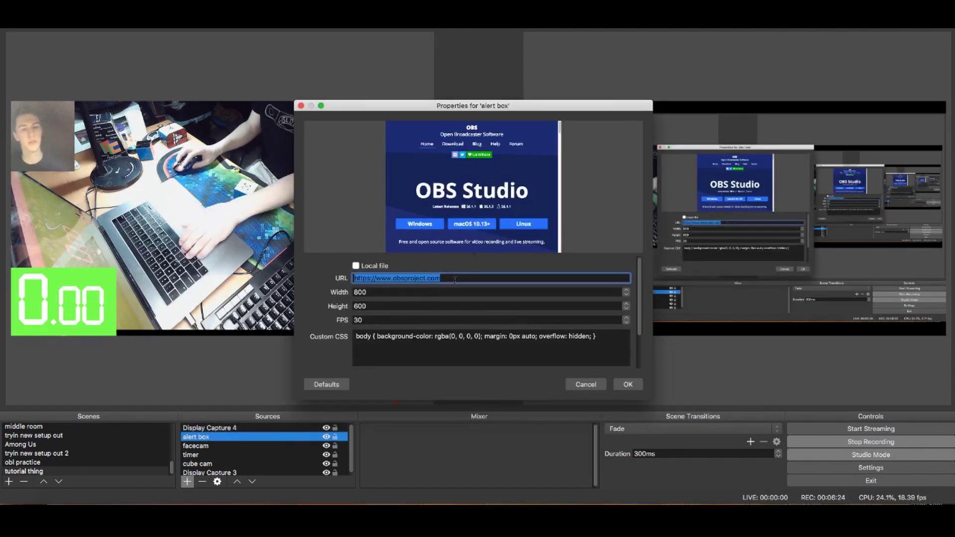
text(https://streamlabs.com/alert-box/v3/3019E98D2EC5E14E77B9)
click(628, 385)
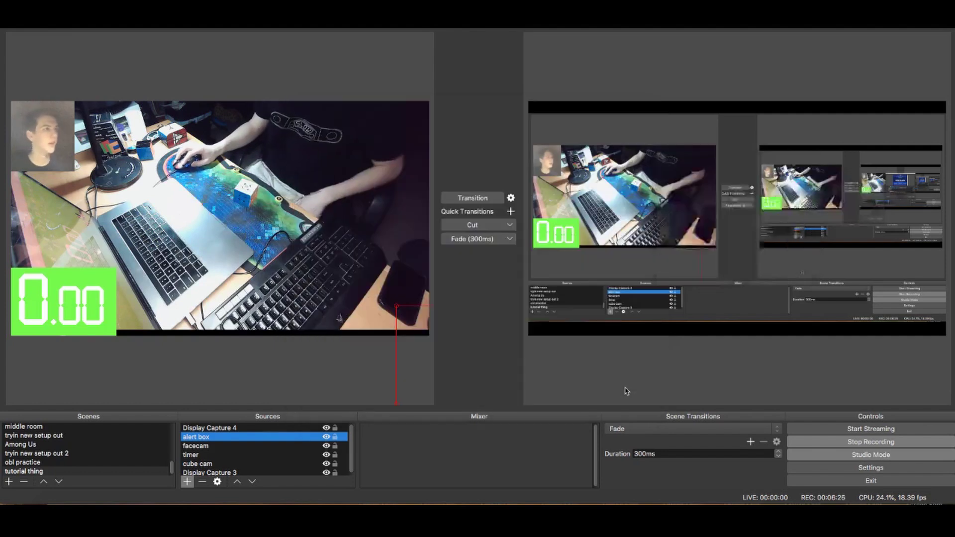
Step: Shrink the alert box and position it over the keyboard area of the scene
drag(409, 321, 214, 195)
drag(348, 272, 256, 226)
drag(122, 149, 152, 168)
drag(252, 211, 222, 262)
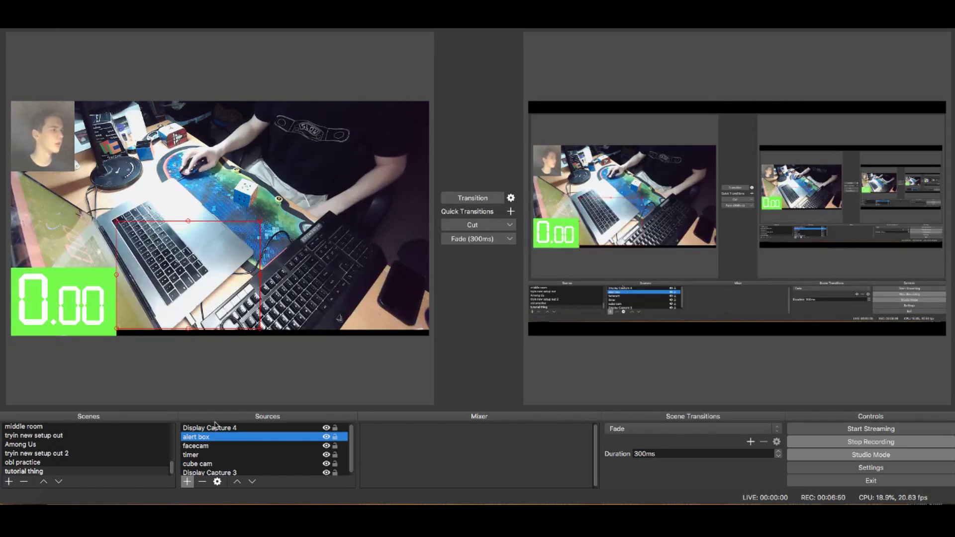
drag(210, 301, 382, 299)
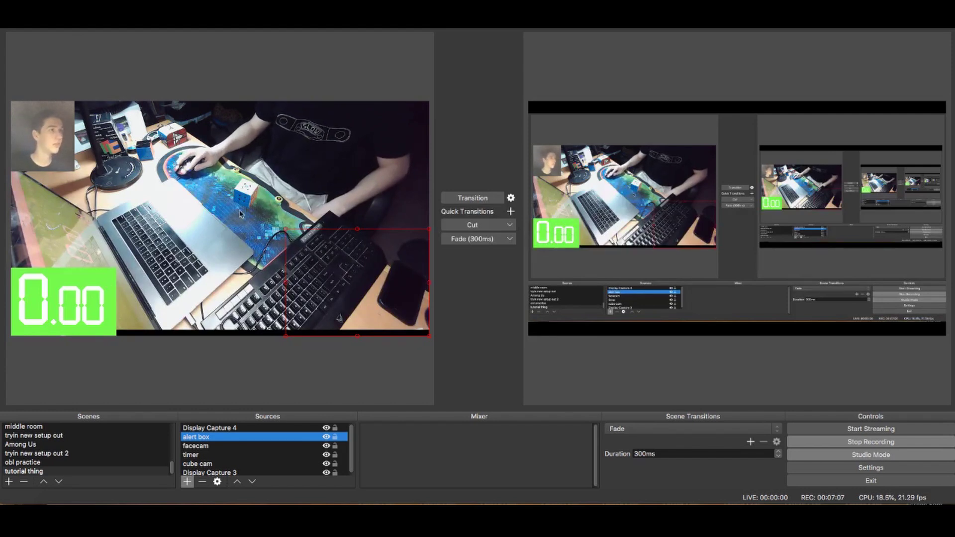
click(190, 225)
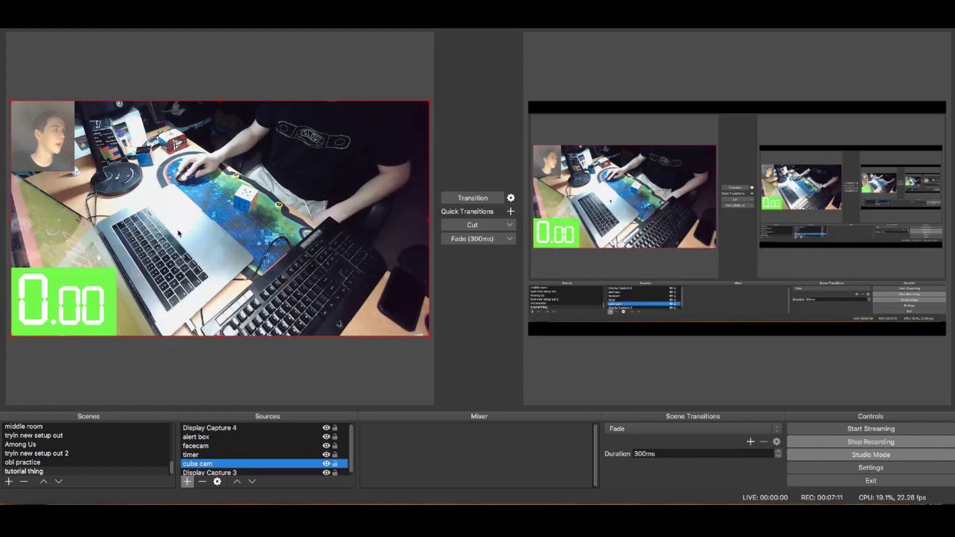
click(69, 312)
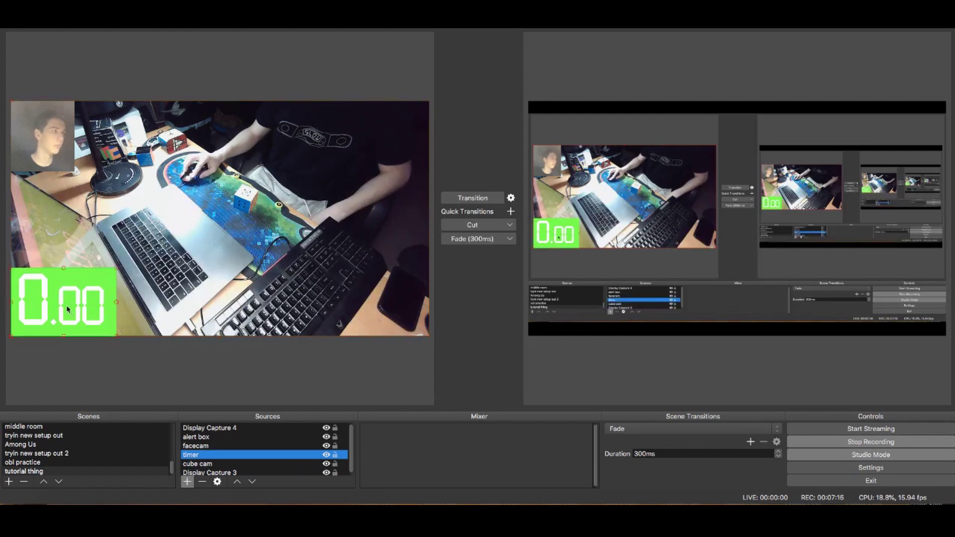
drag(69, 311, 152, 270)
drag(257, 224, 93, 299)
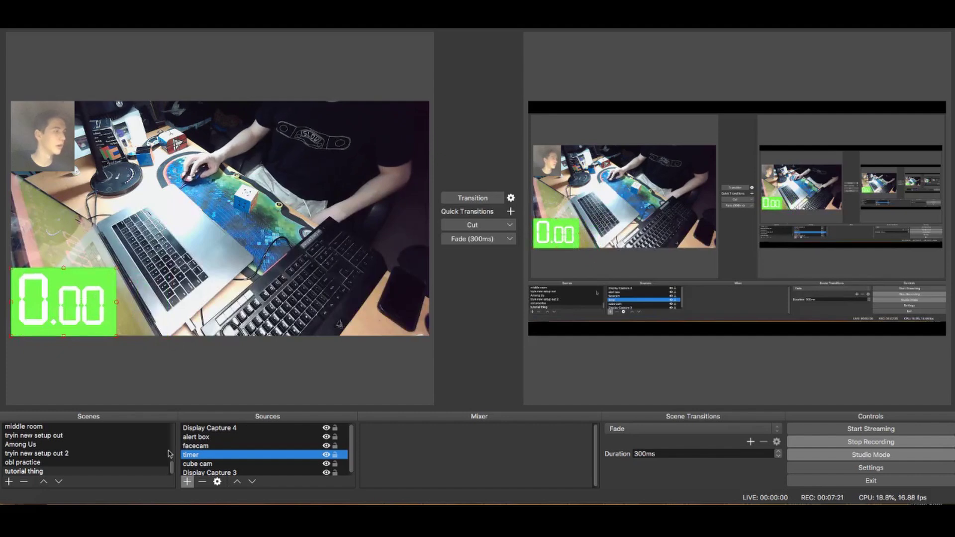
double_click(198, 455)
click(584, 385)
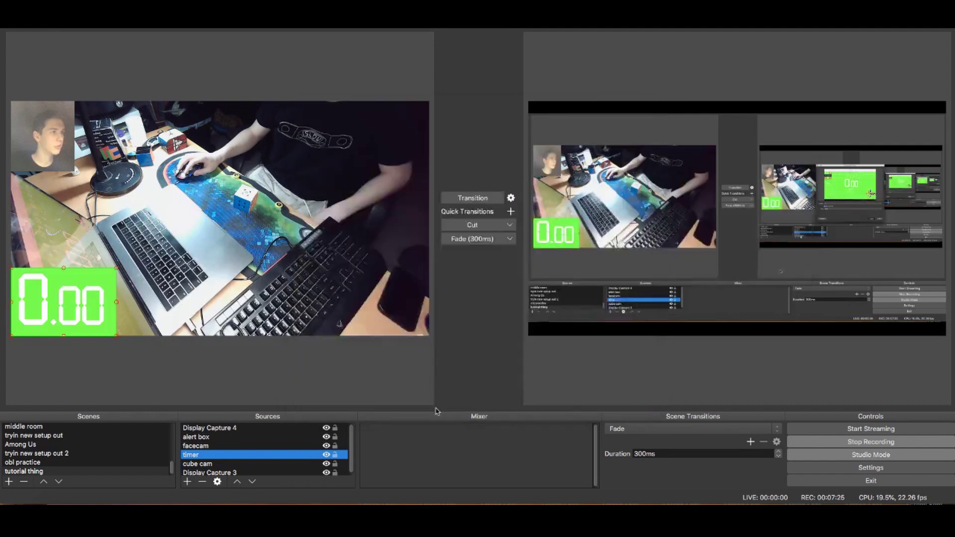
Step: Add an effect filter named Chroma Key to the timer source to key out its green background
right_click(194, 457)
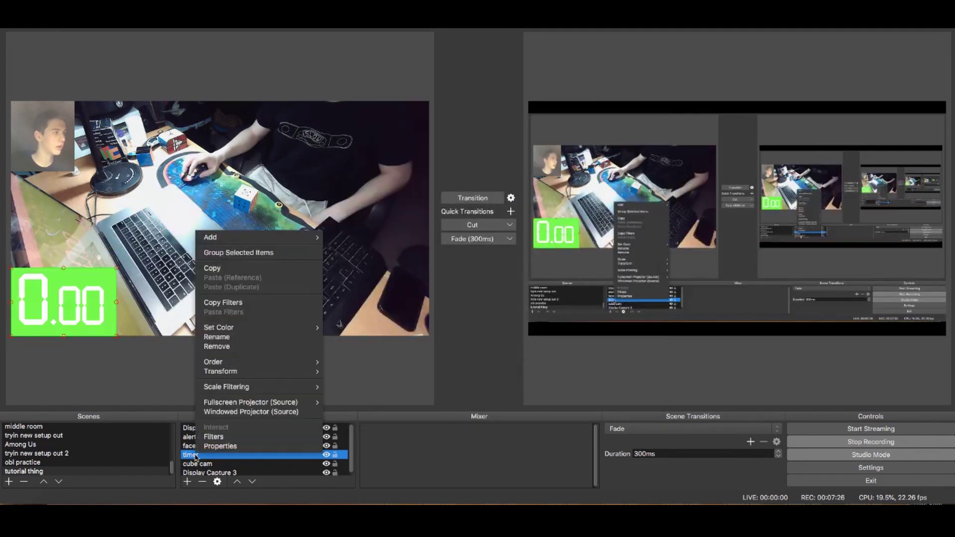
click(217, 438)
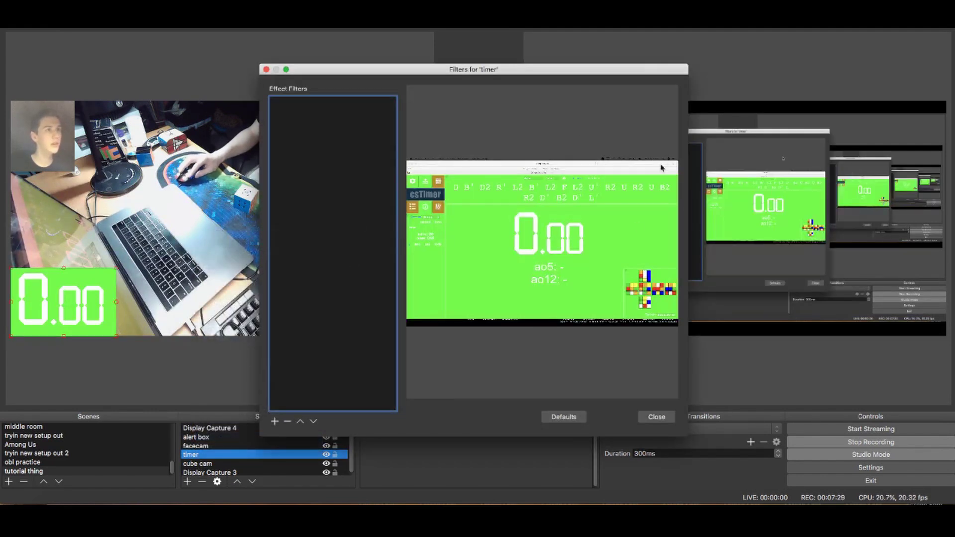
drag(461, 71, 480, 74)
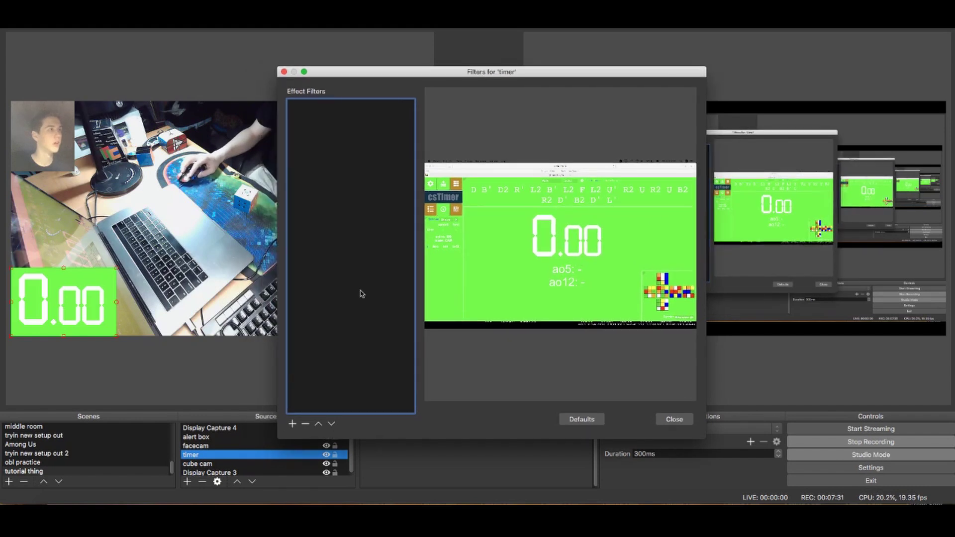
click(293, 424)
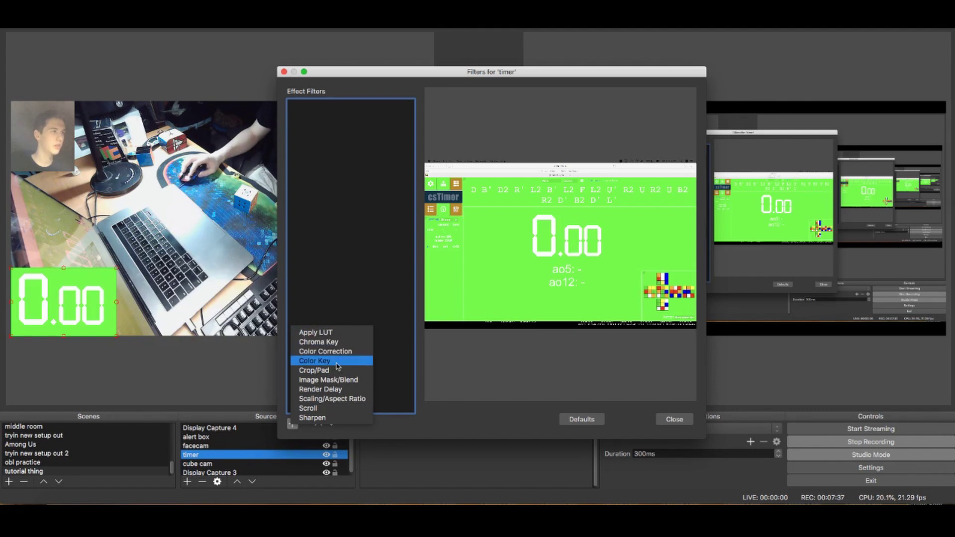
click(342, 342)
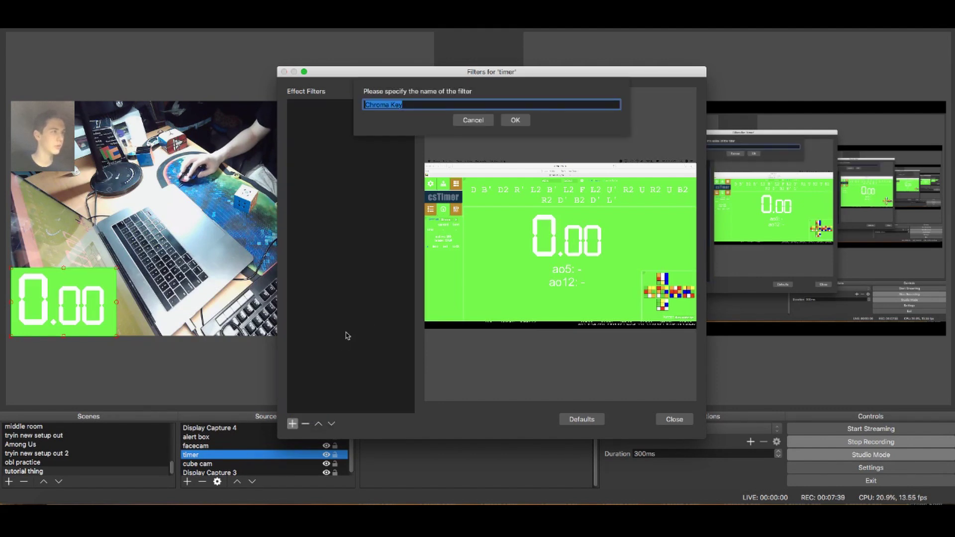
click(516, 120)
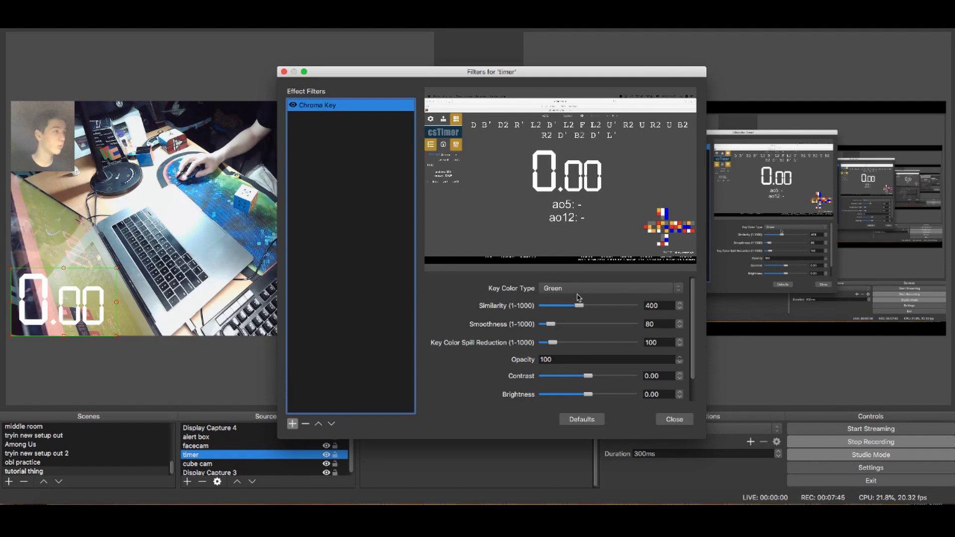
click(561, 291)
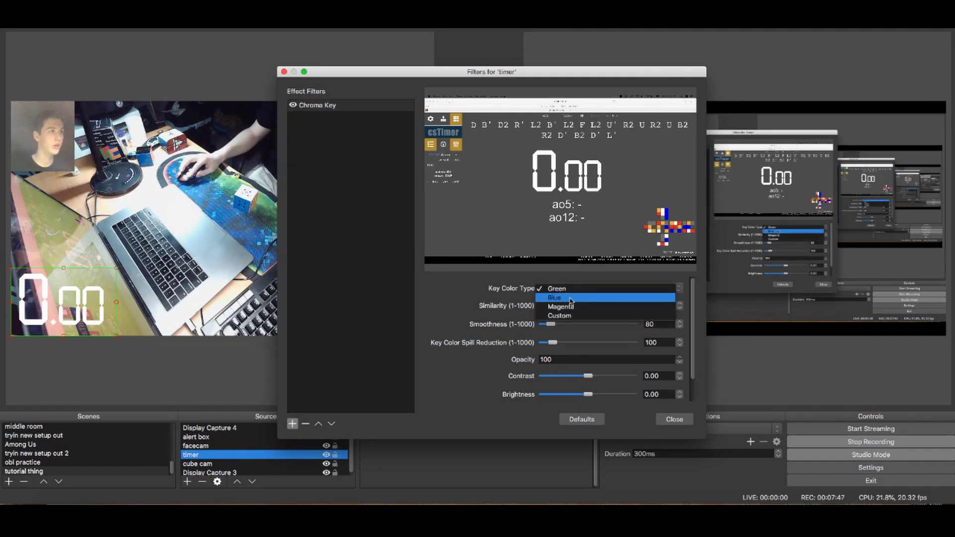
click(571, 300)
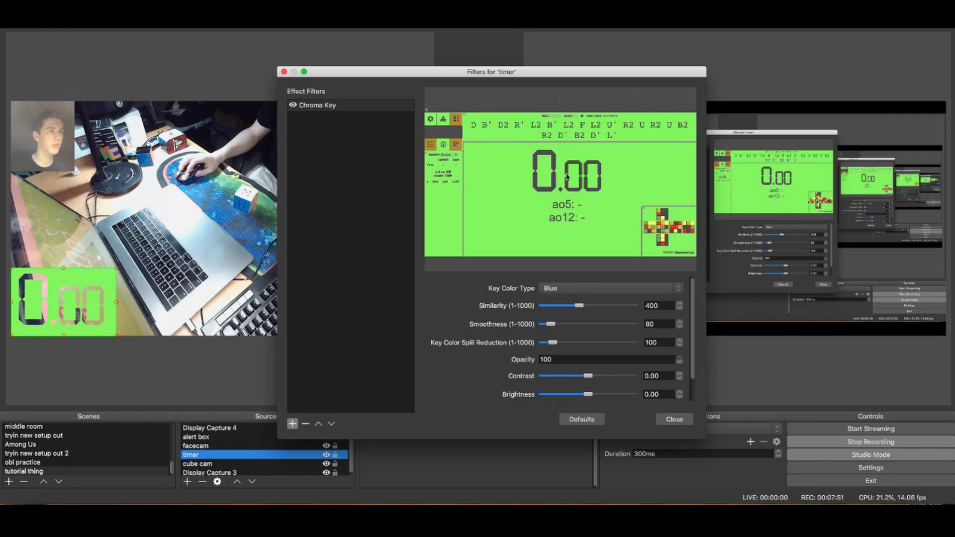
click(617, 290)
click(580, 301)
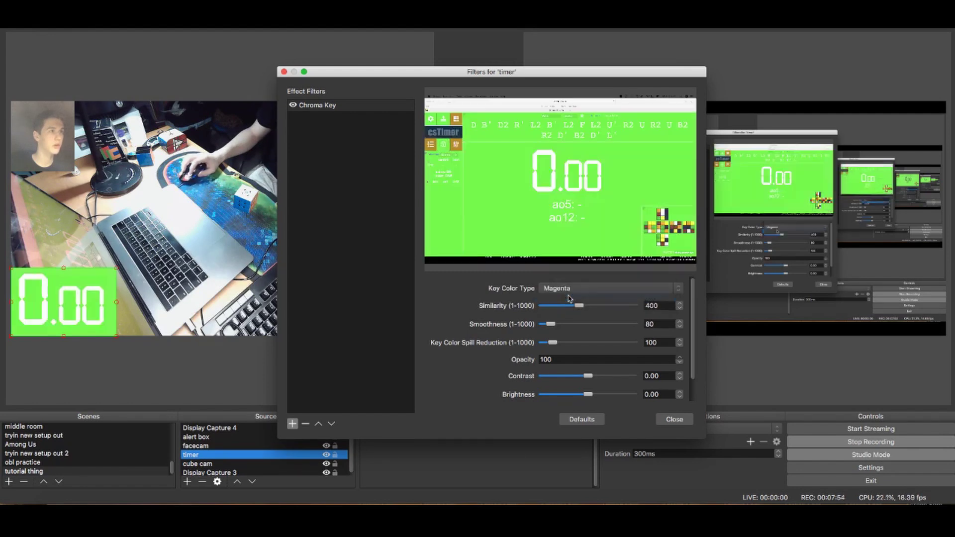
click(569, 289)
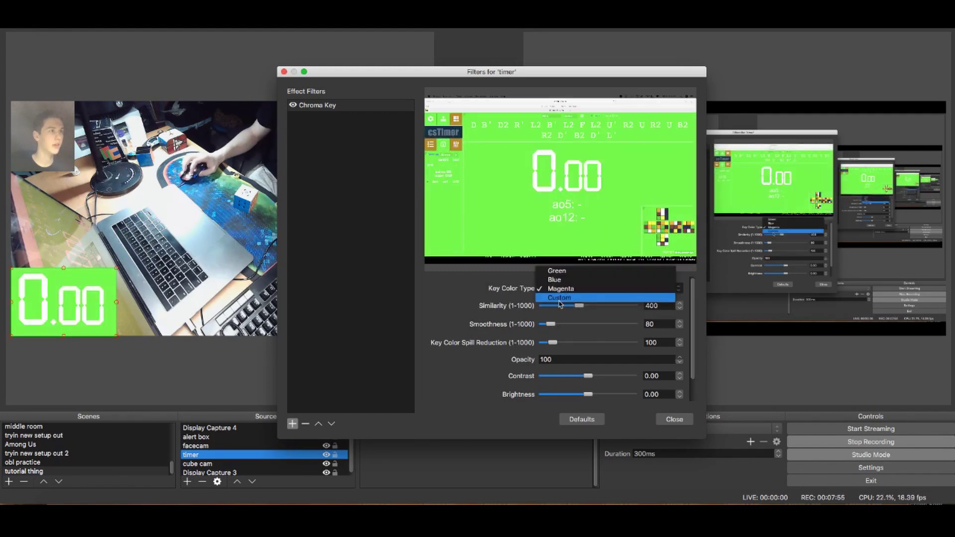
click(562, 300)
click(644, 309)
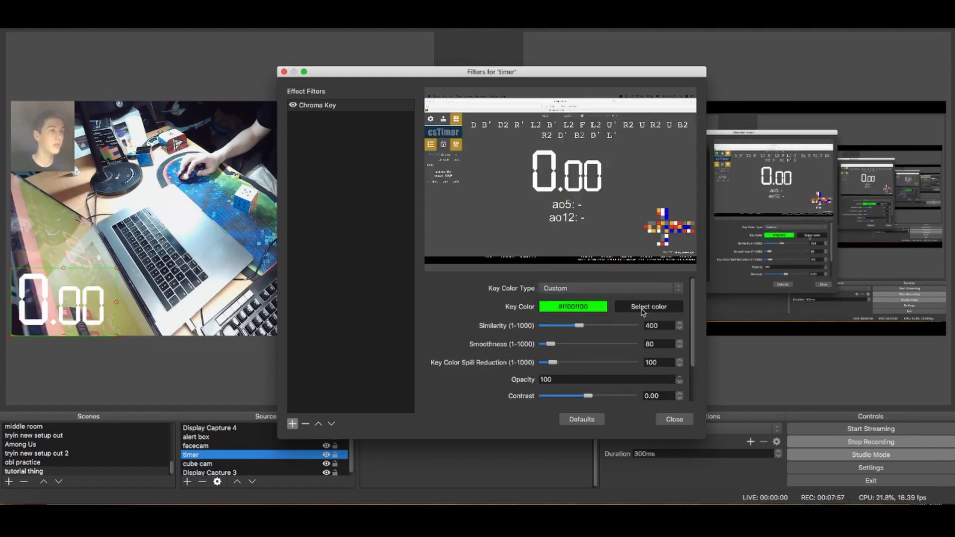
click(553, 194)
drag(543, 212, 529, 198)
click(570, 351)
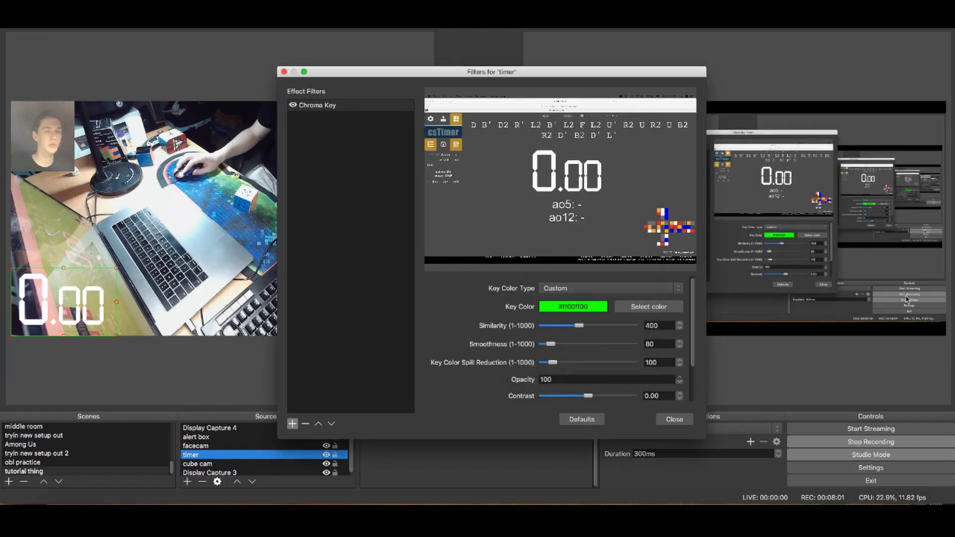
click(566, 286)
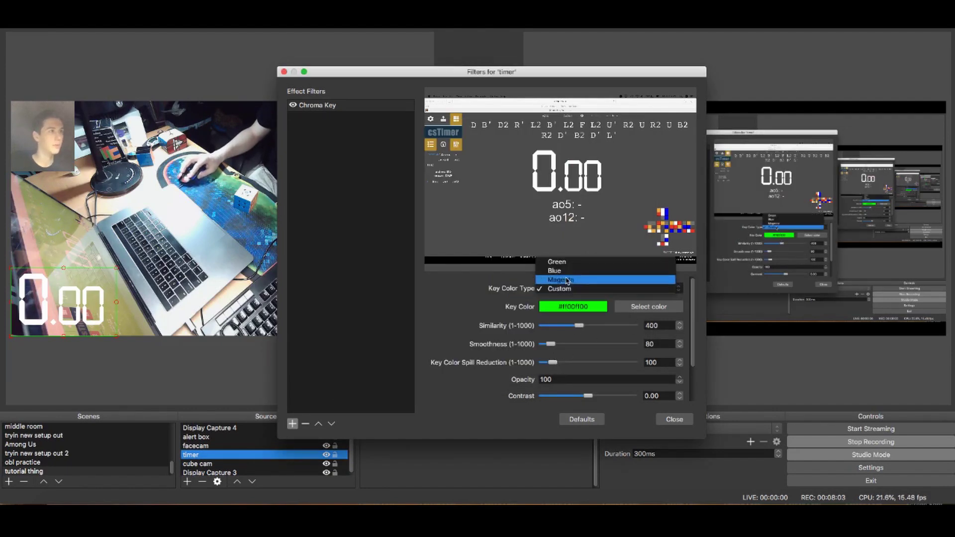
click(567, 262)
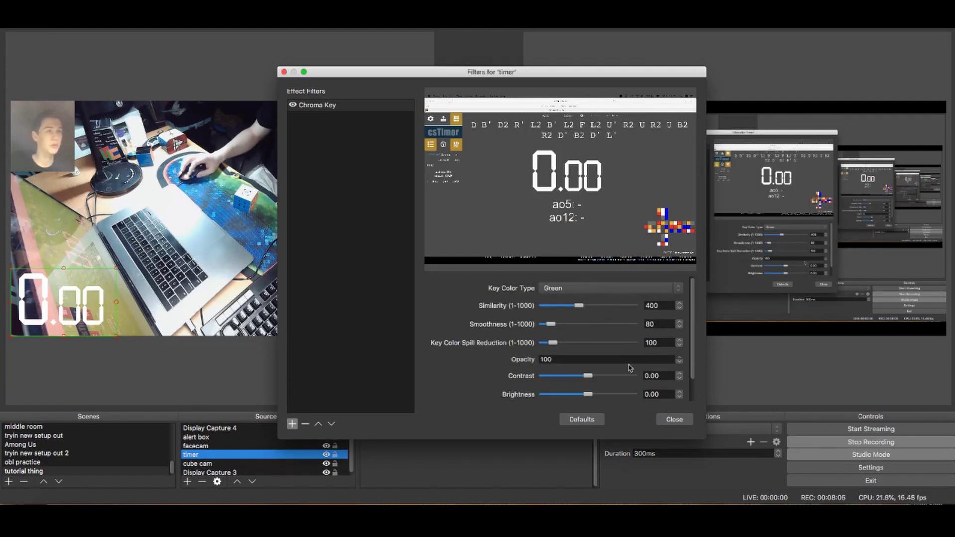
Step: Close the timer filters, nudge the timer and cube cam into place, and transition the scene live
click(674, 420)
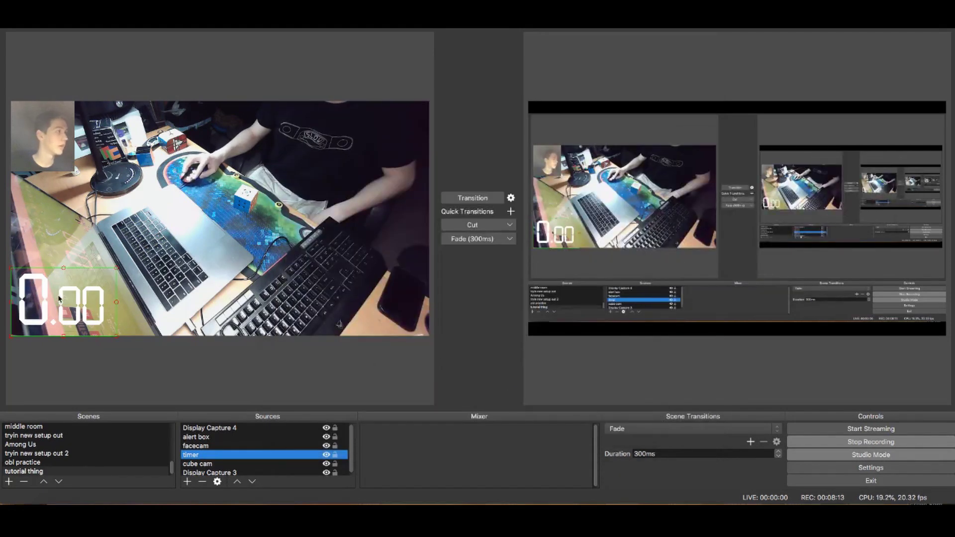
drag(60, 298, 90, 296)
click(363, 141)
drag(310, 204, 319, 206)
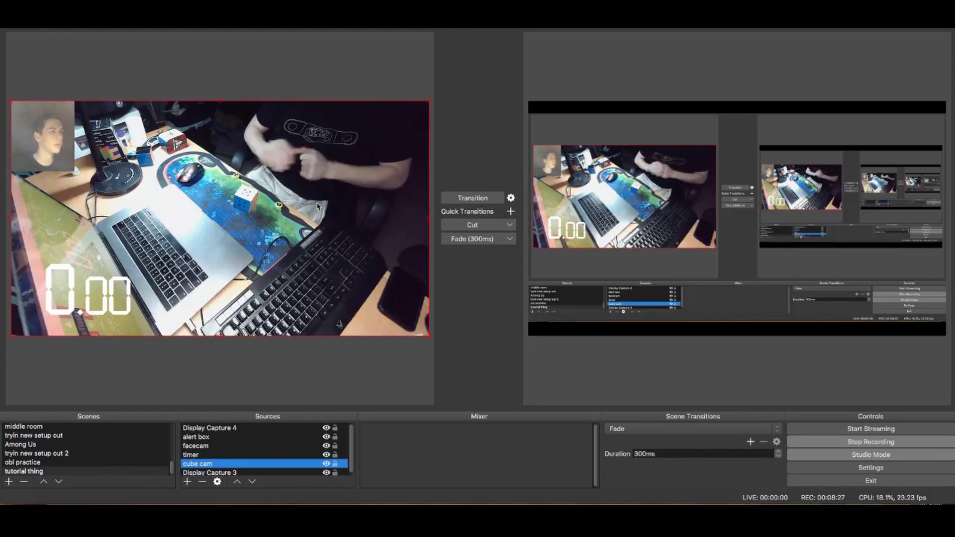
click(473, 198)
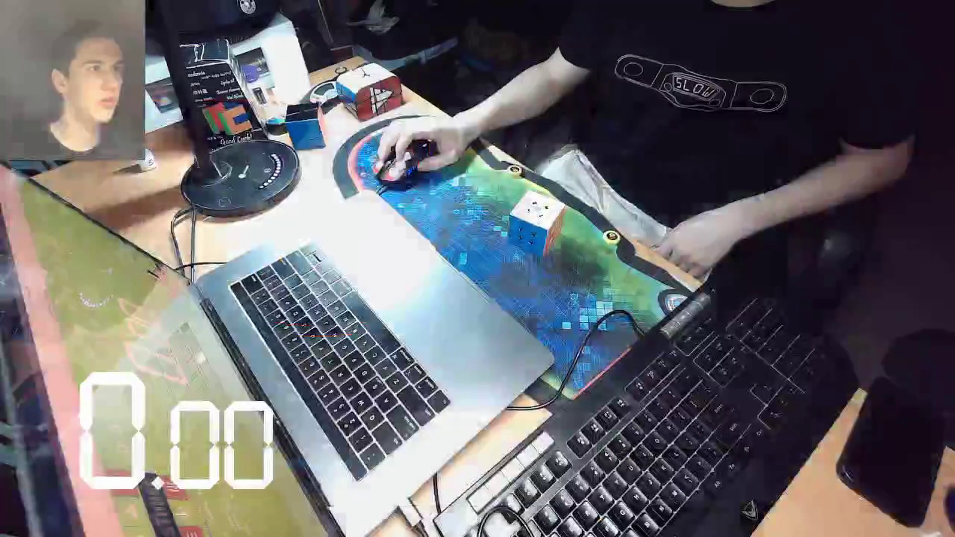